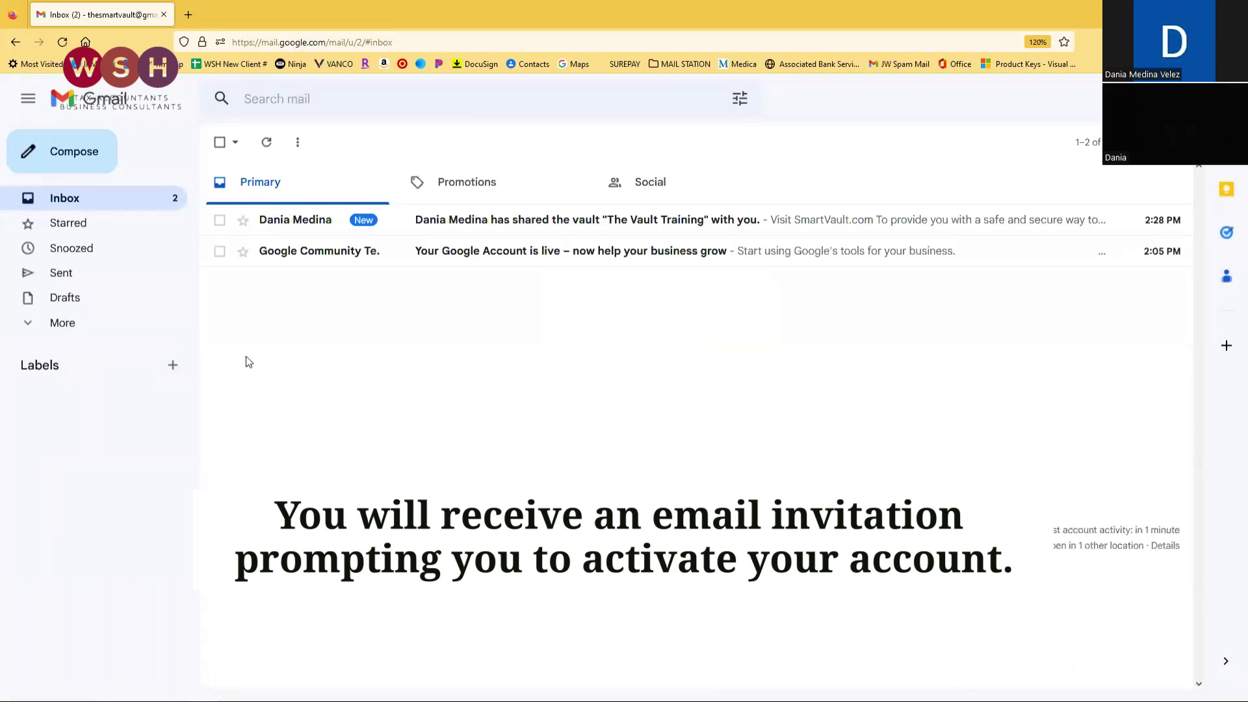
Open the SmartVault invitation email for 'The Vault Training' and scroll to its Activate button.
click(537, 221)
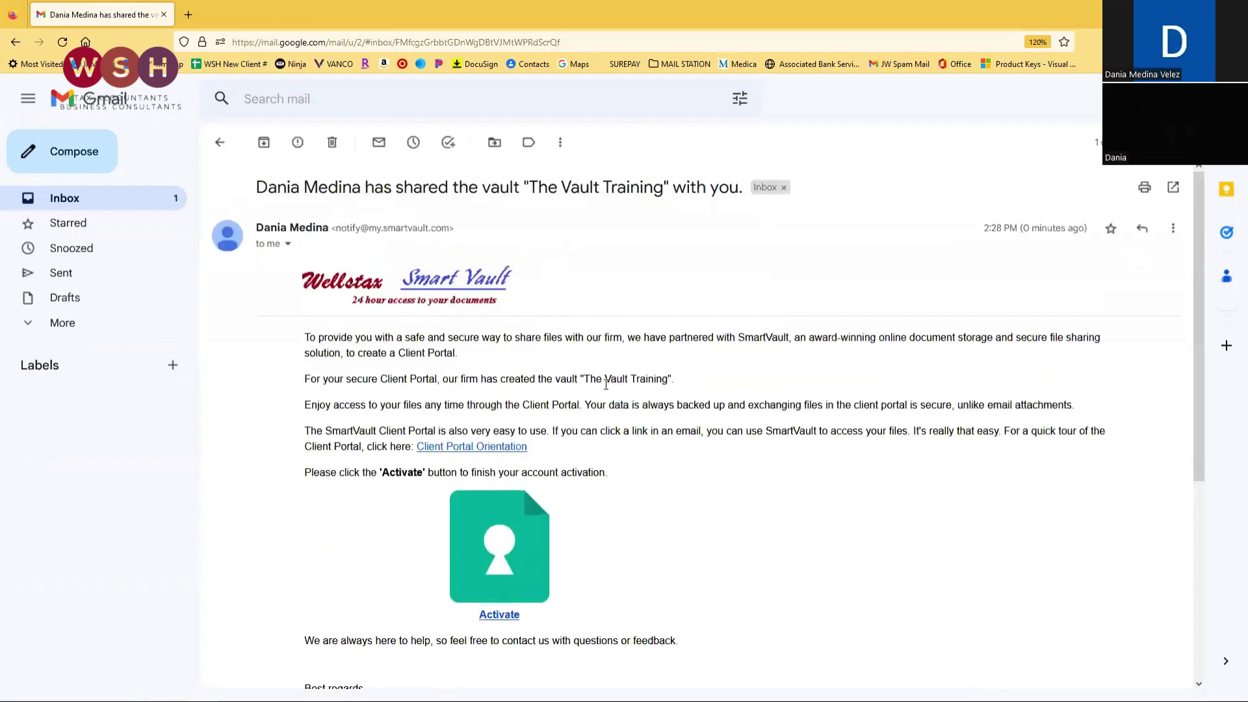
scroll(614, 405, down, 3)
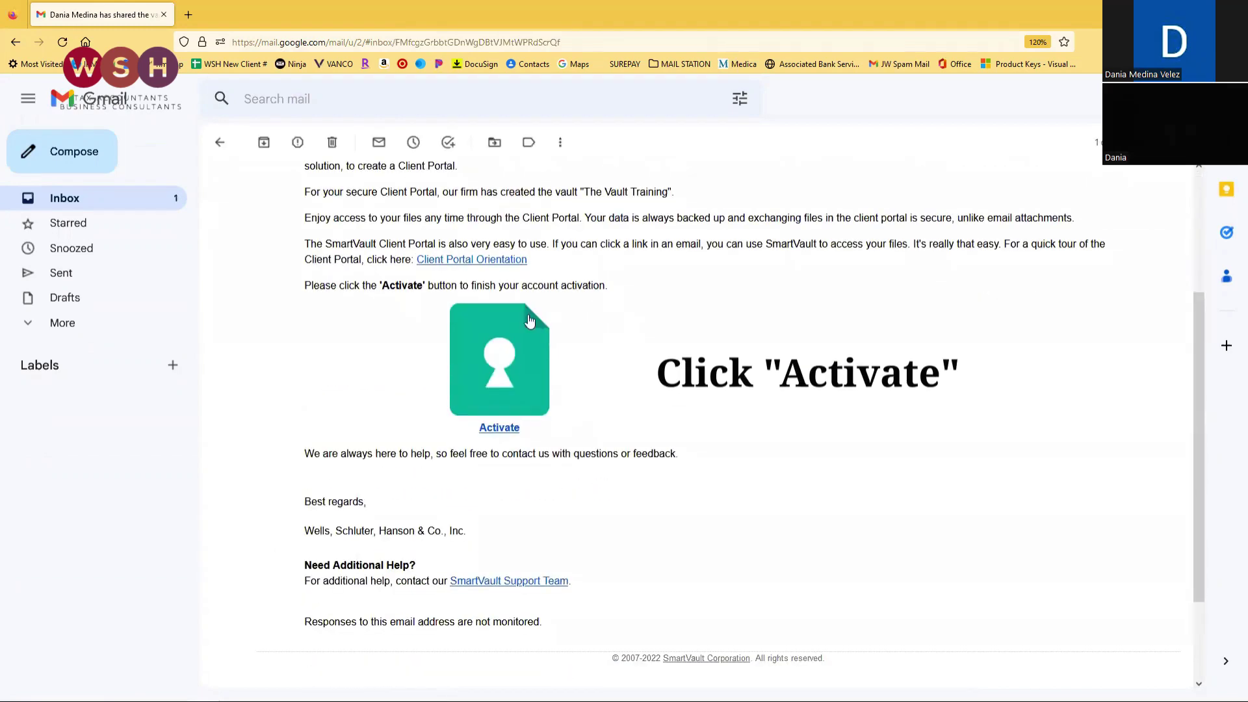
Start account activation and enter first name 'The Vault' and last name 'Training' on the sign-up form.
click(498, 430)
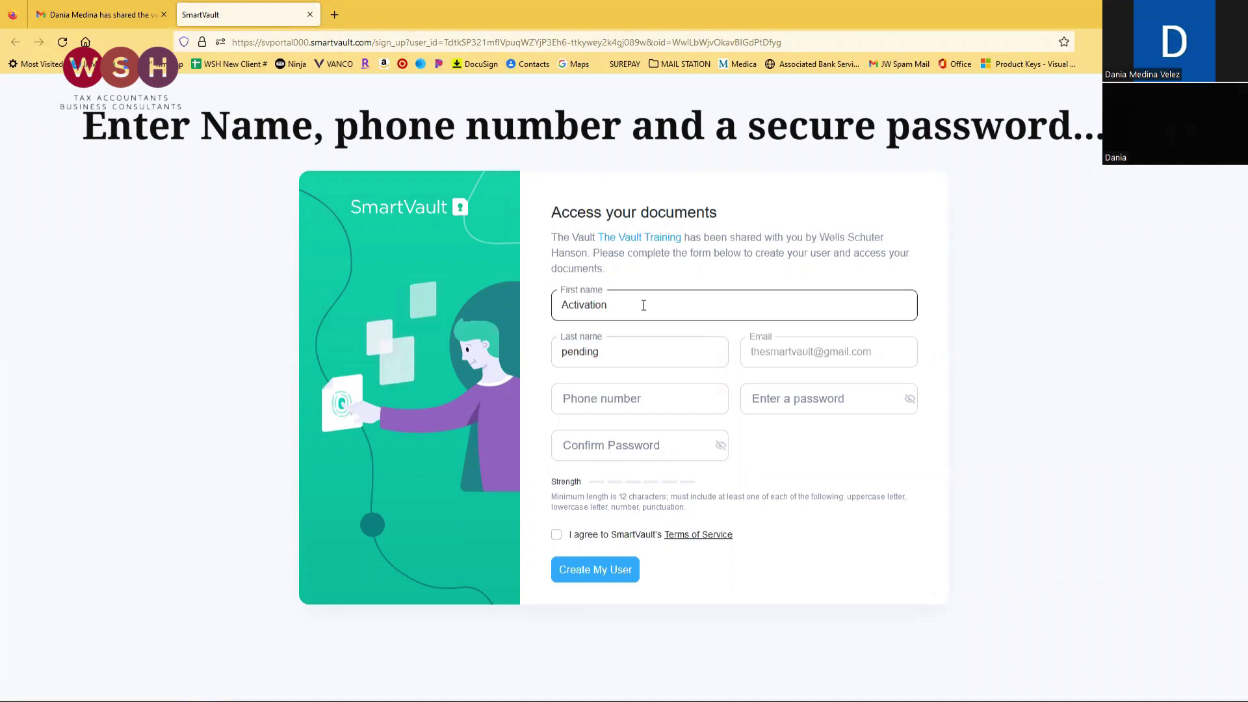
drag(644, 305, 540, 305)
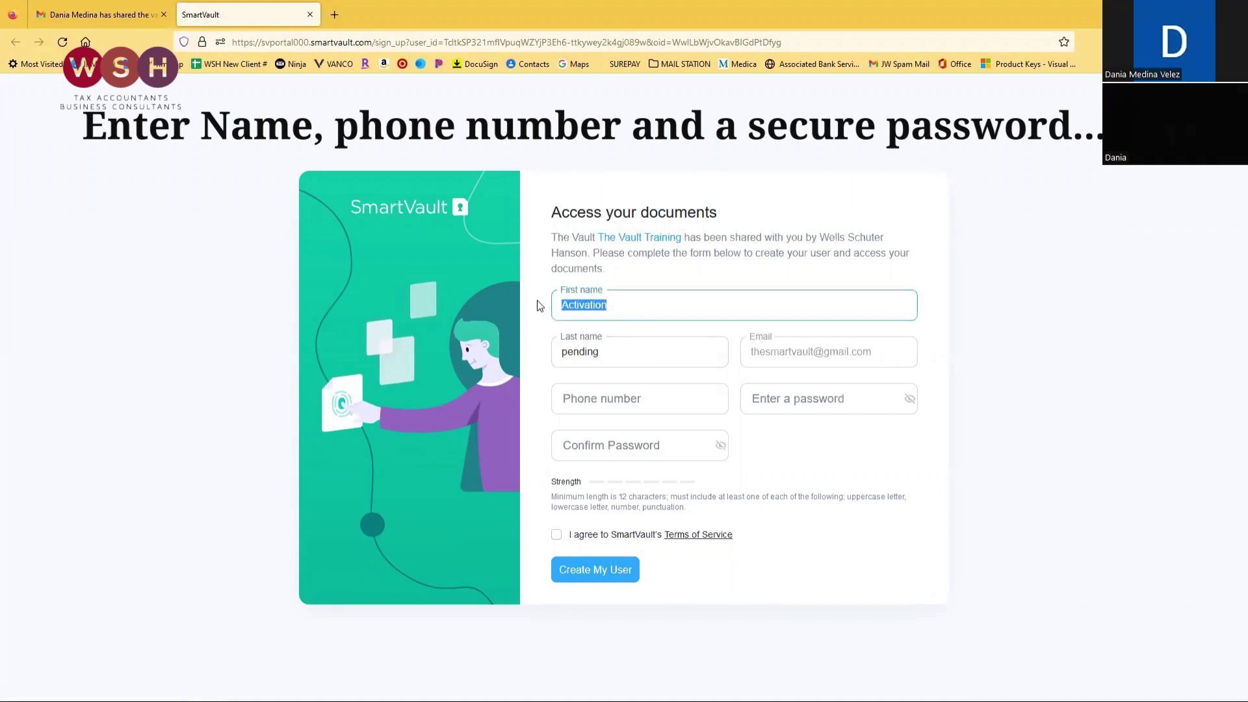
text(The Vault)
key(Tab)
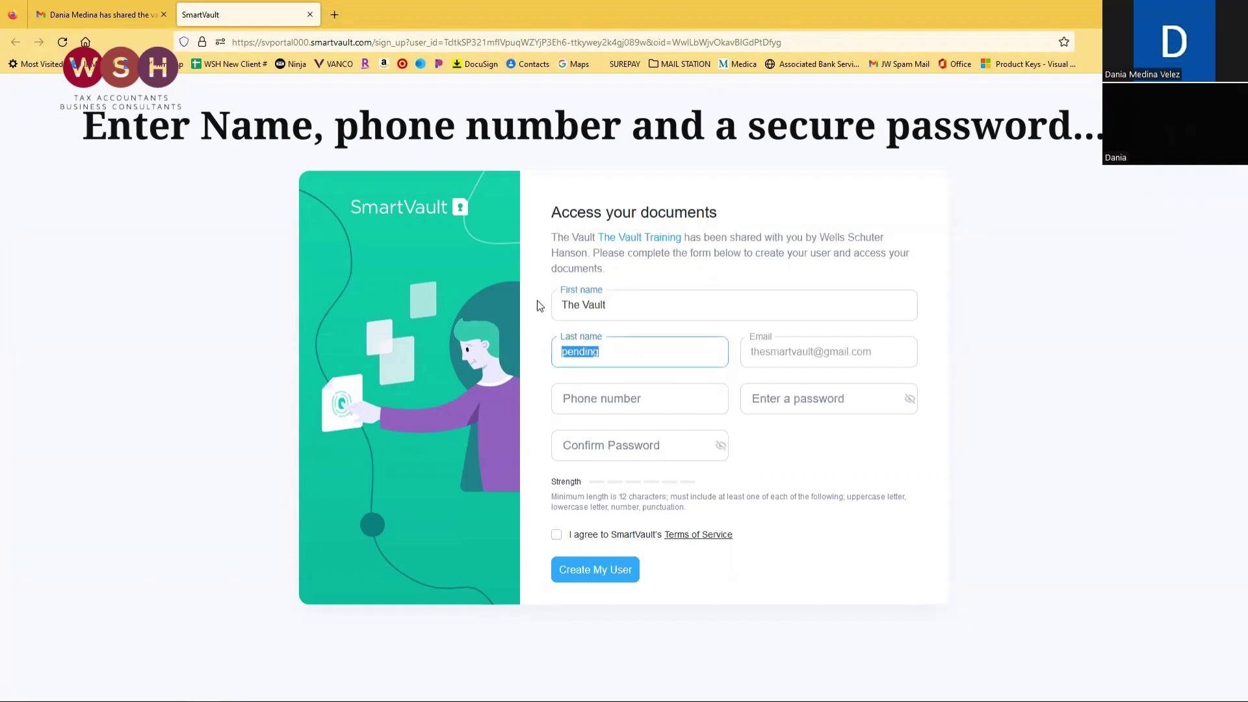
text(Training)
key(Tab)
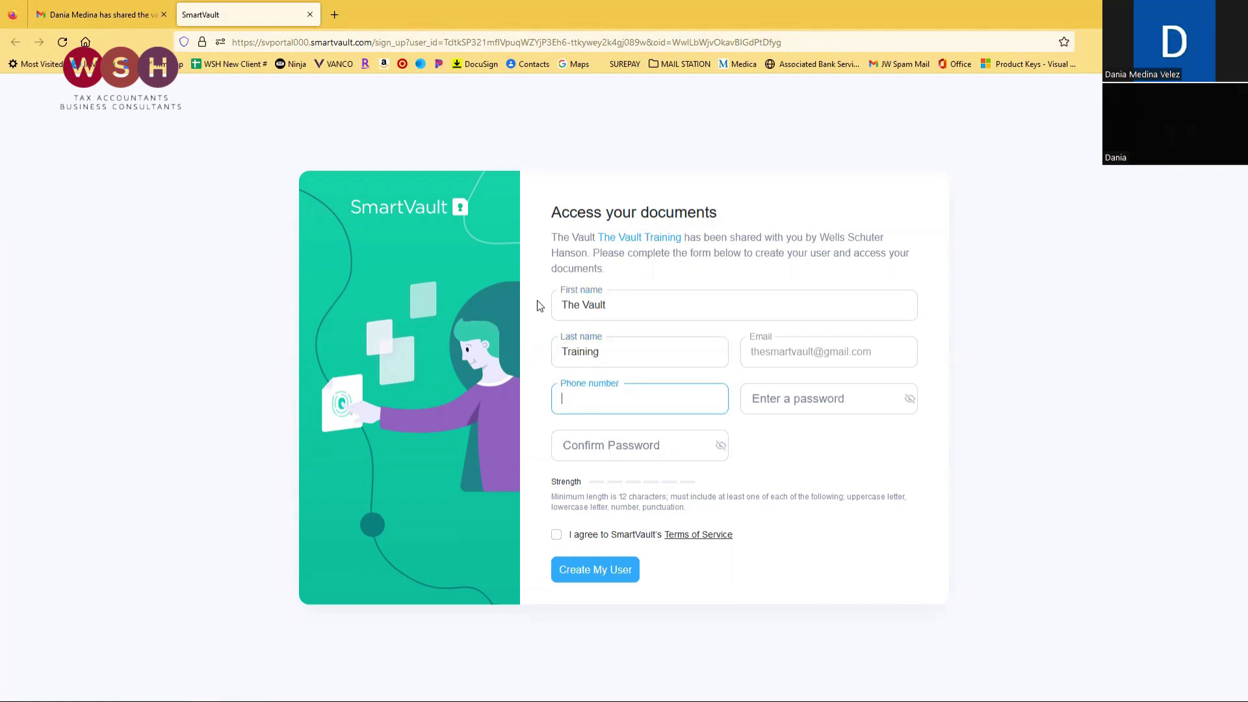
Enter the phone number, choose a strong password, and retype it in Confirm Password.
key(Tab)
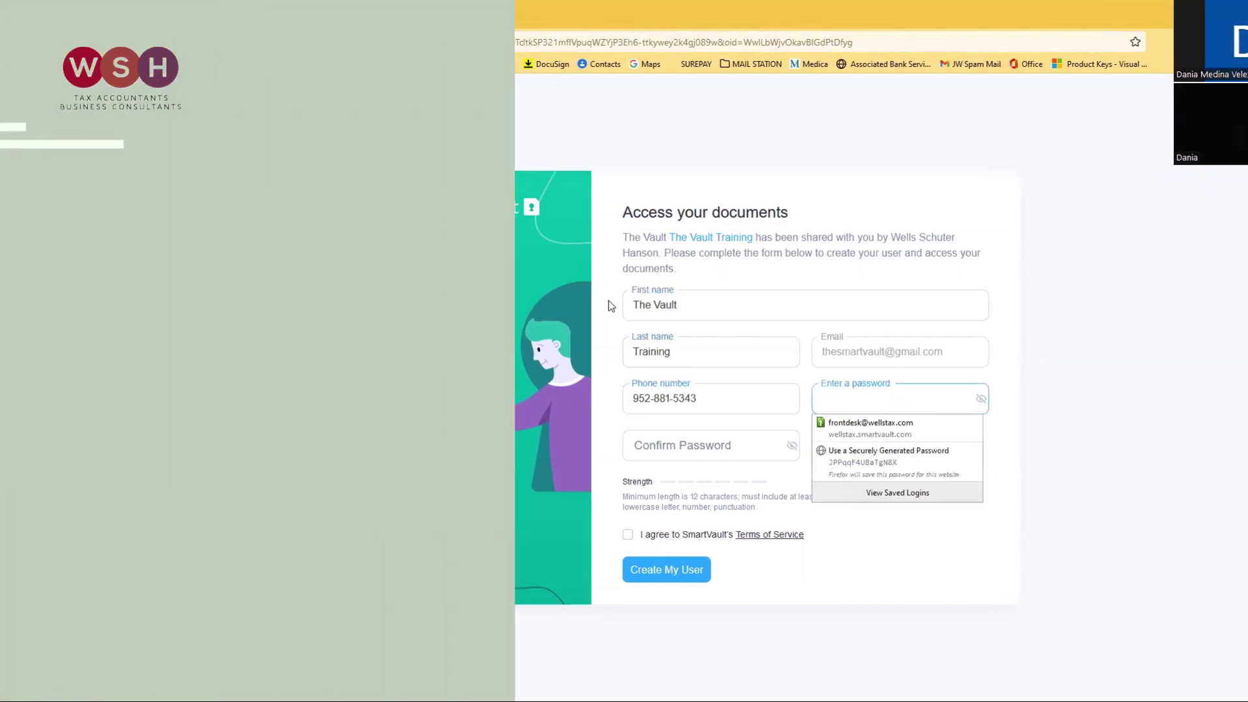
text(a)
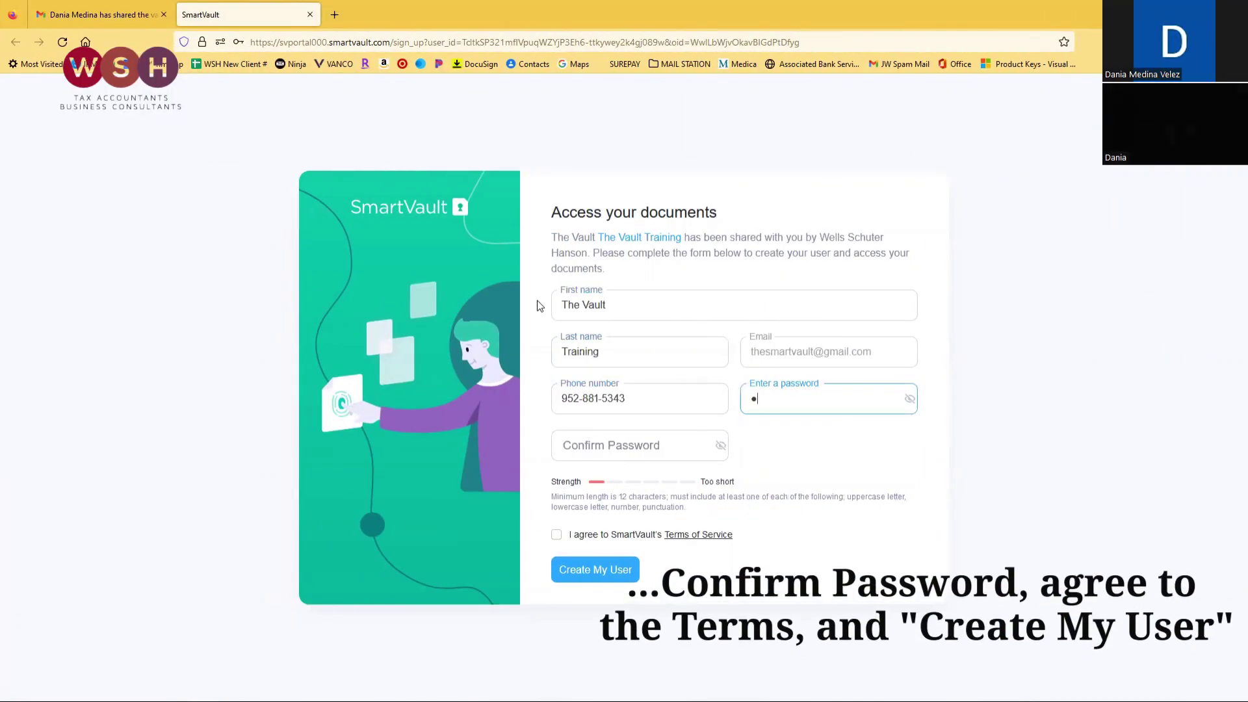
text(aaaaaaaaaaaaaa)
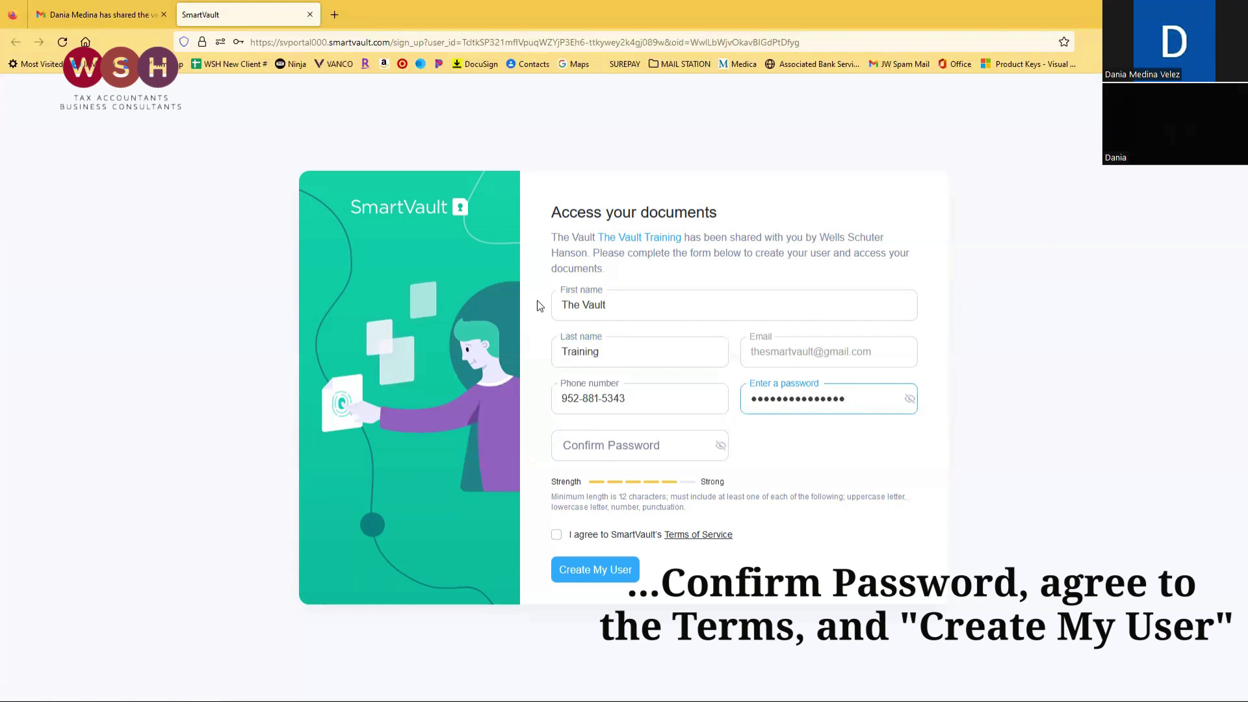
text(aa)
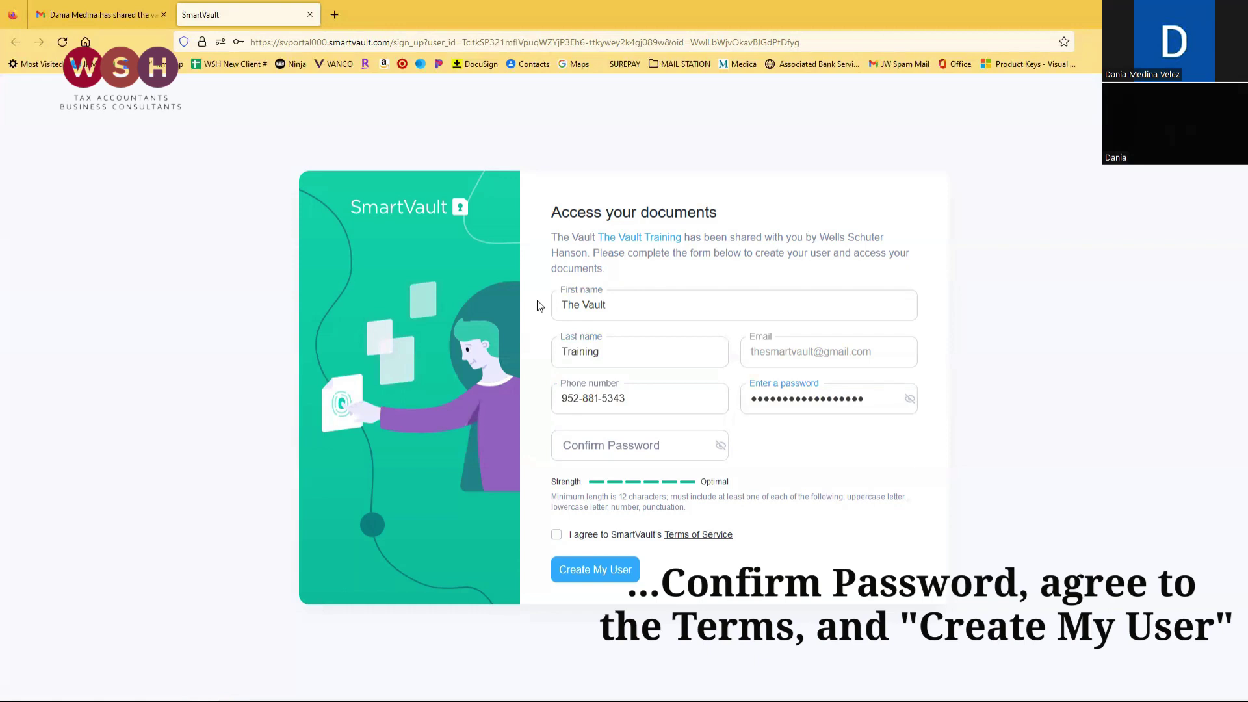
click(686, 447)
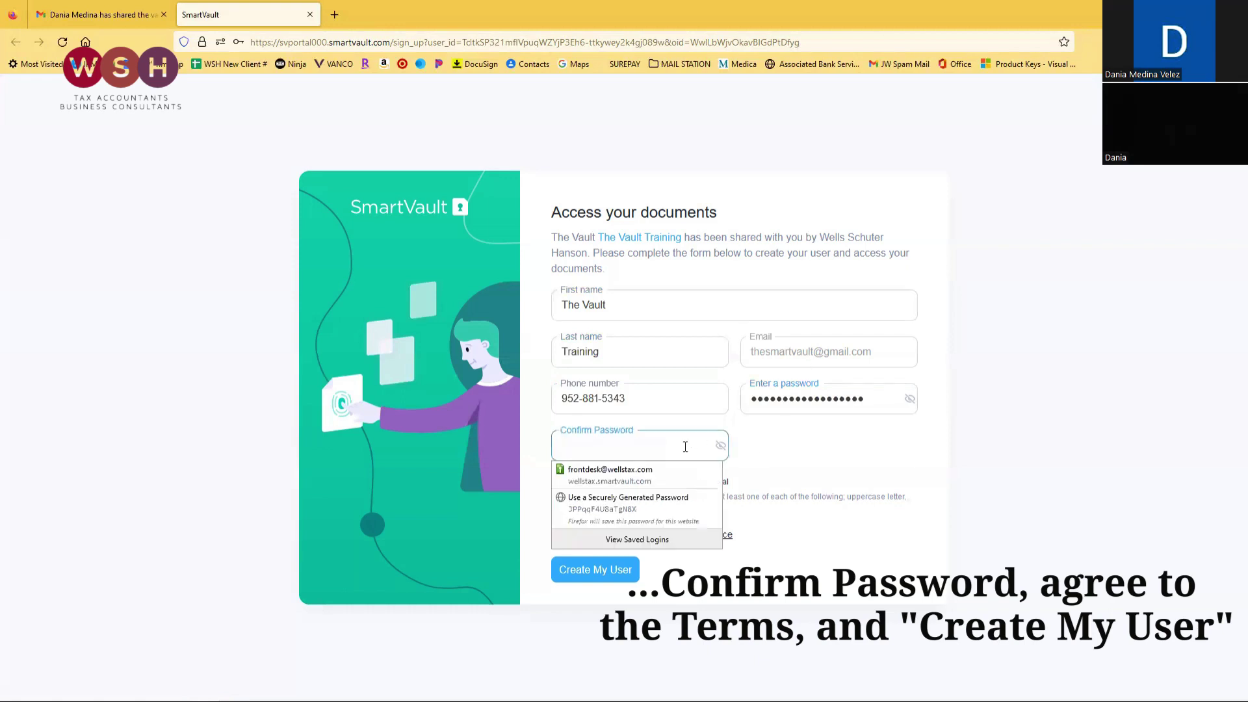
text(••••••••••••)
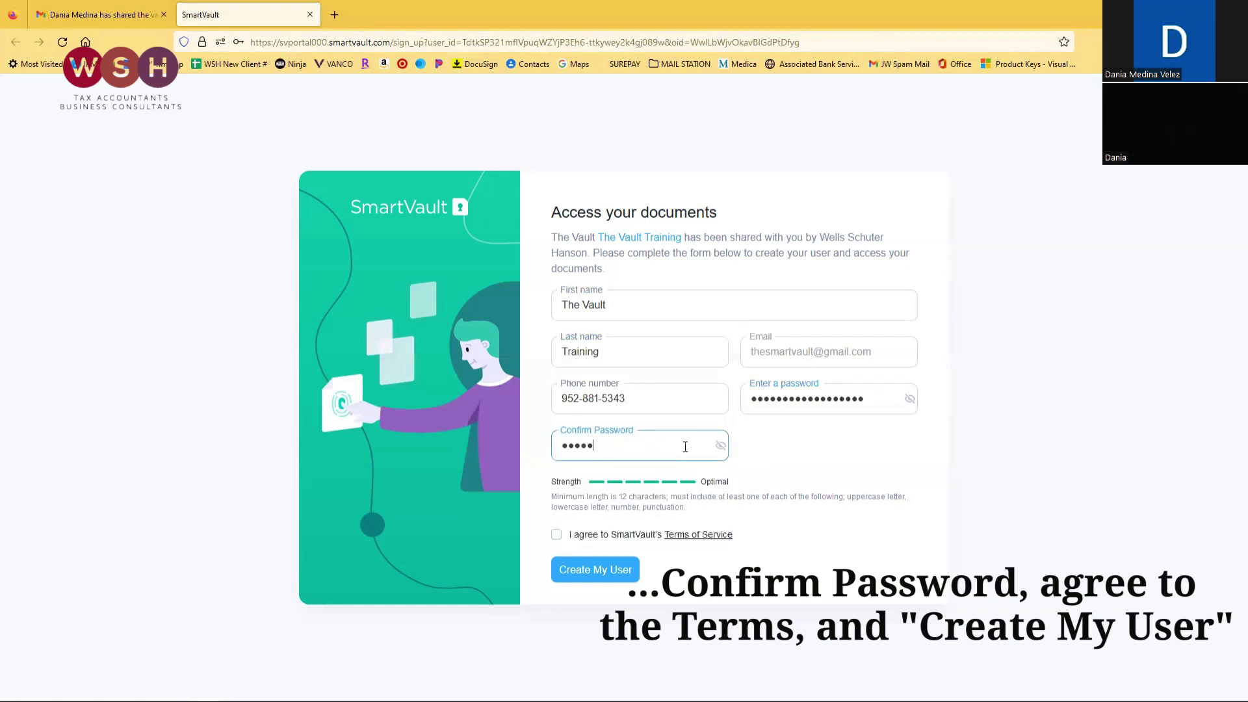
text(••••••••)
Accept the Terms of Service, create the user, and sign in with the new account's email and password.
click(556, 535)
click(611, 576)
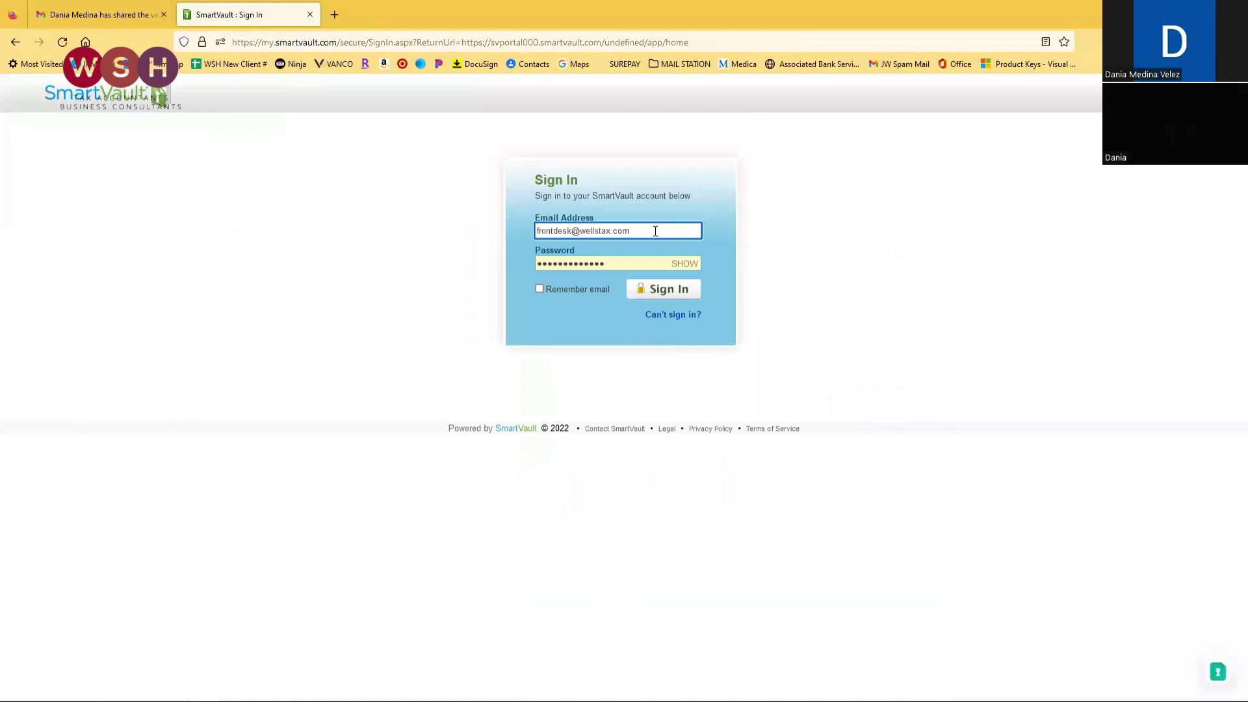
click(564, 229)
triple_click(565, 229)
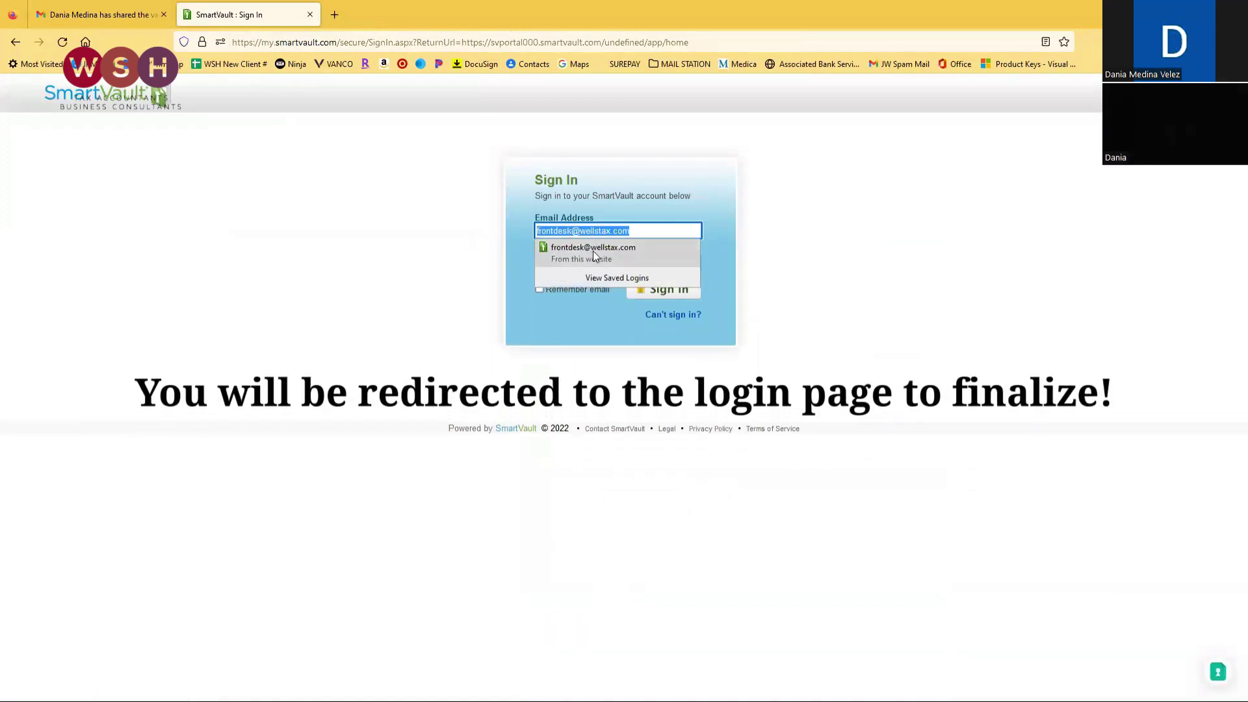
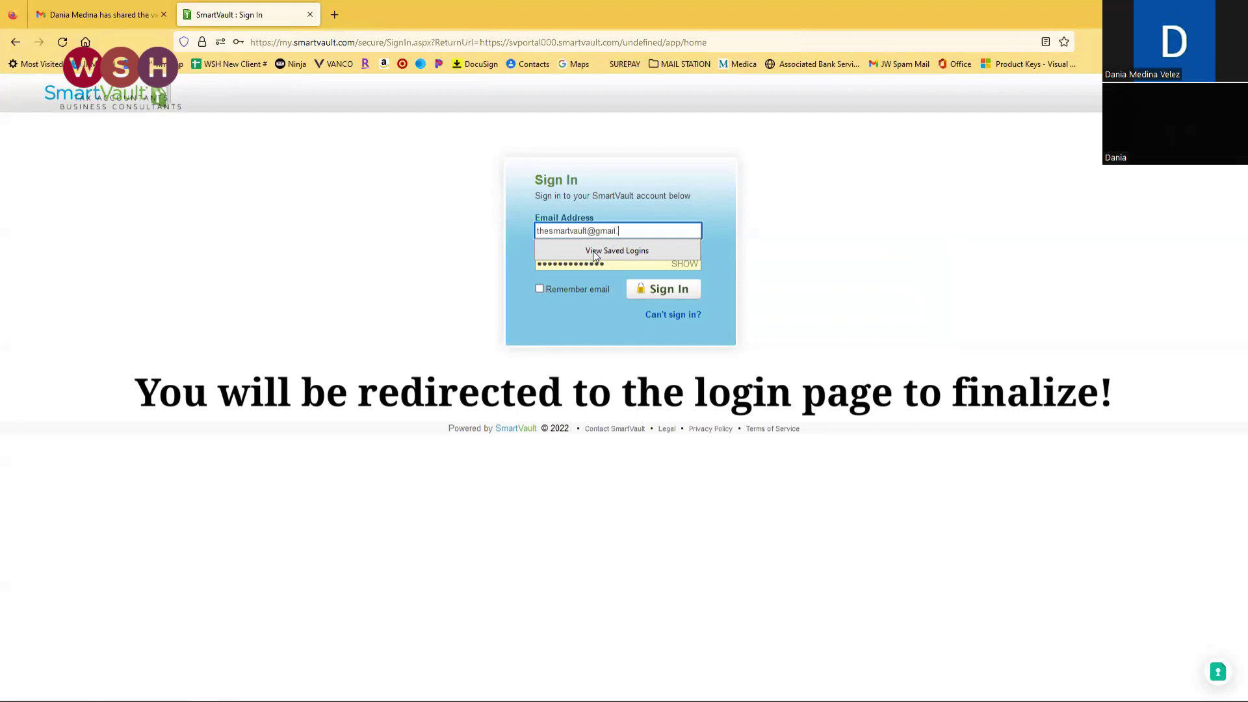
key(Tab)
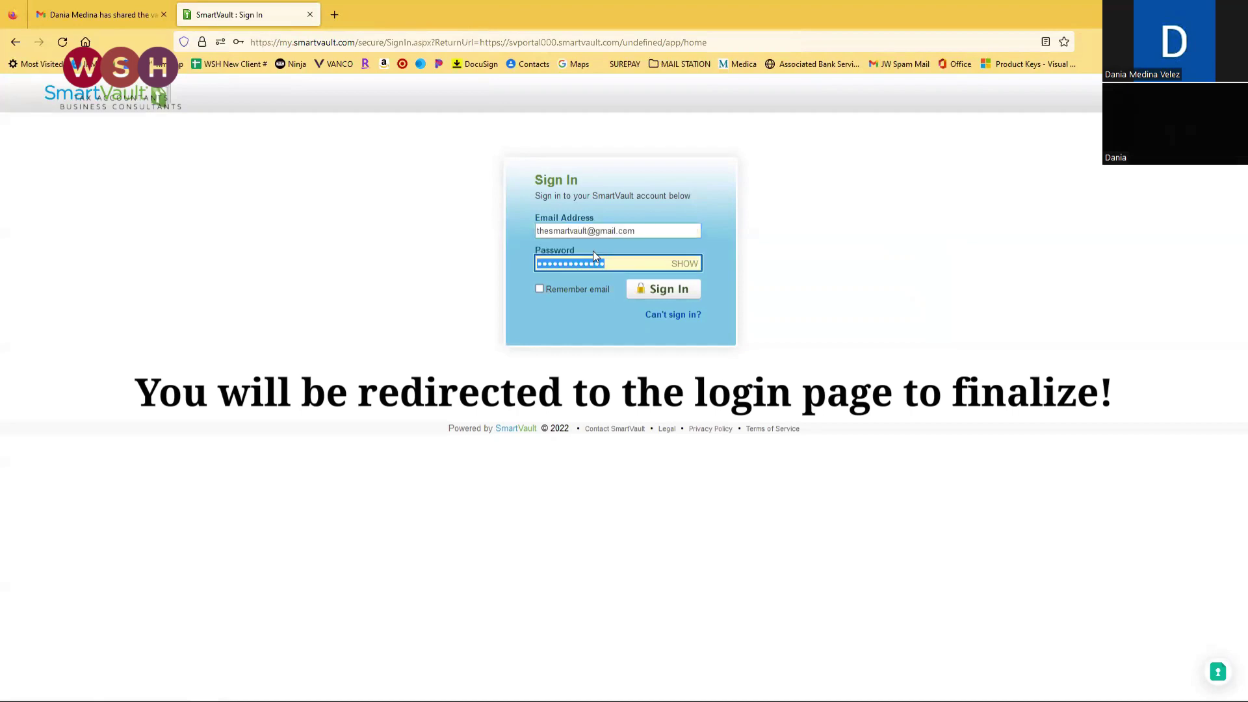
text(••••••••••)
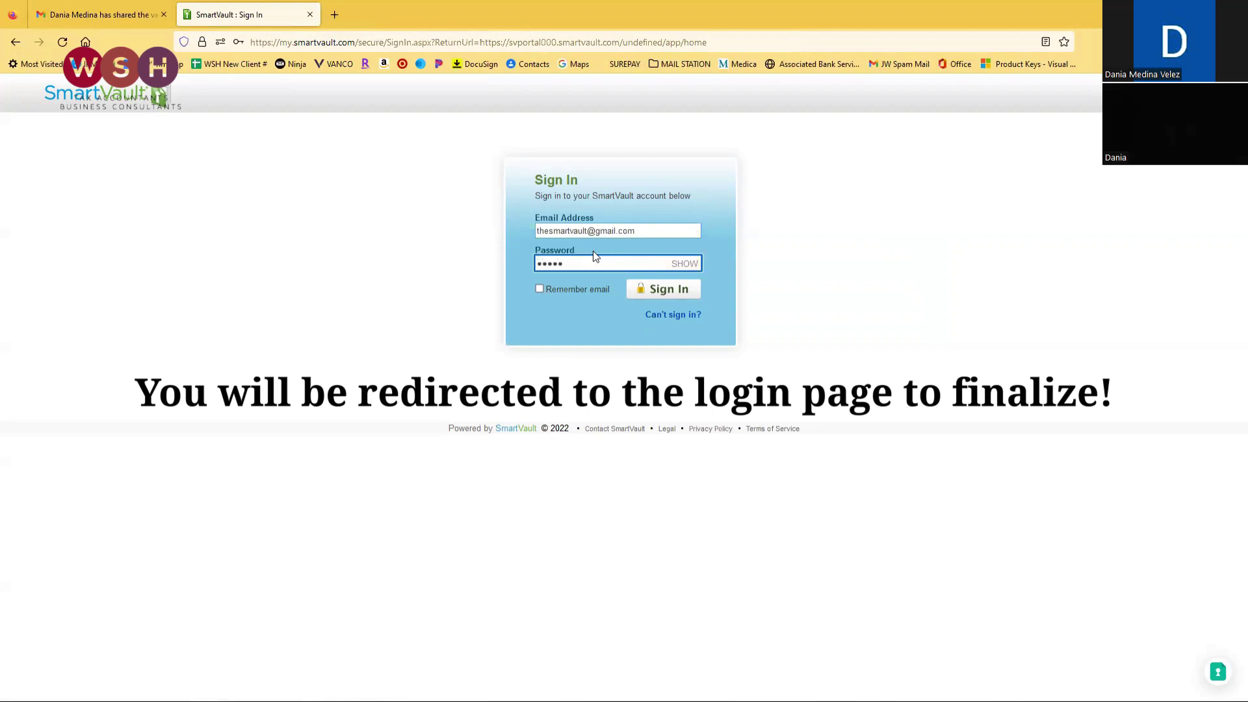
text(••••)
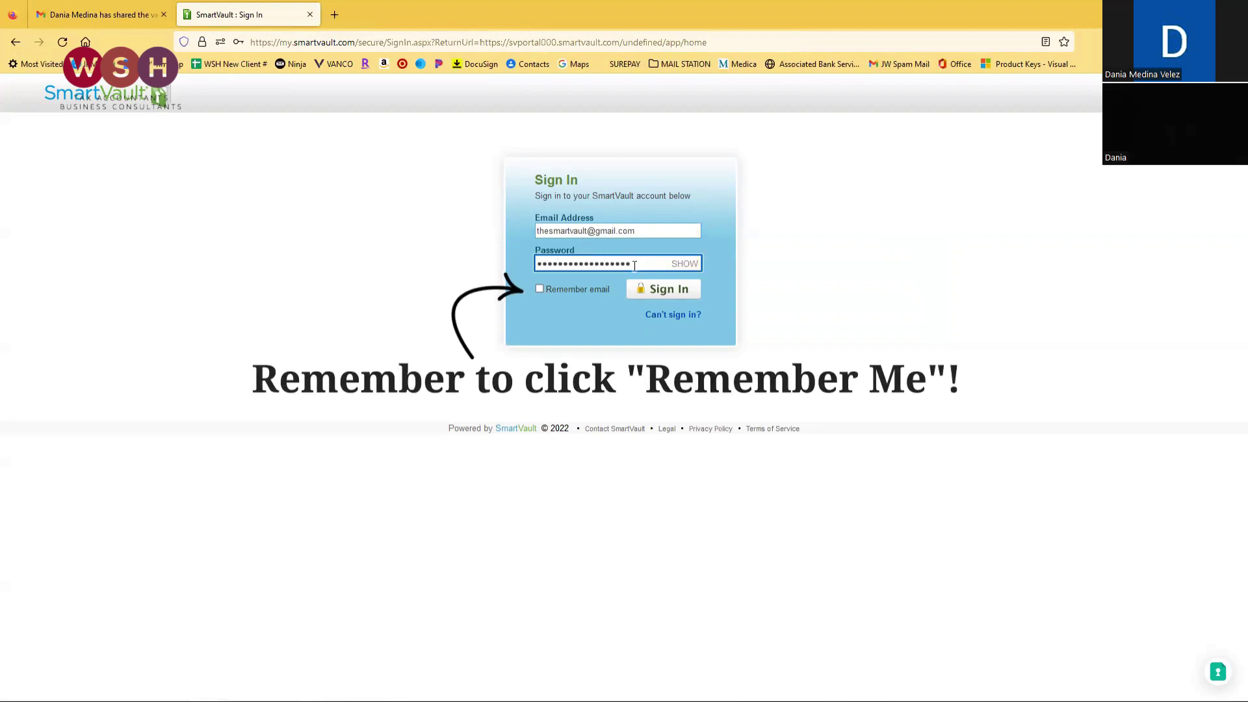
click(670, 296)
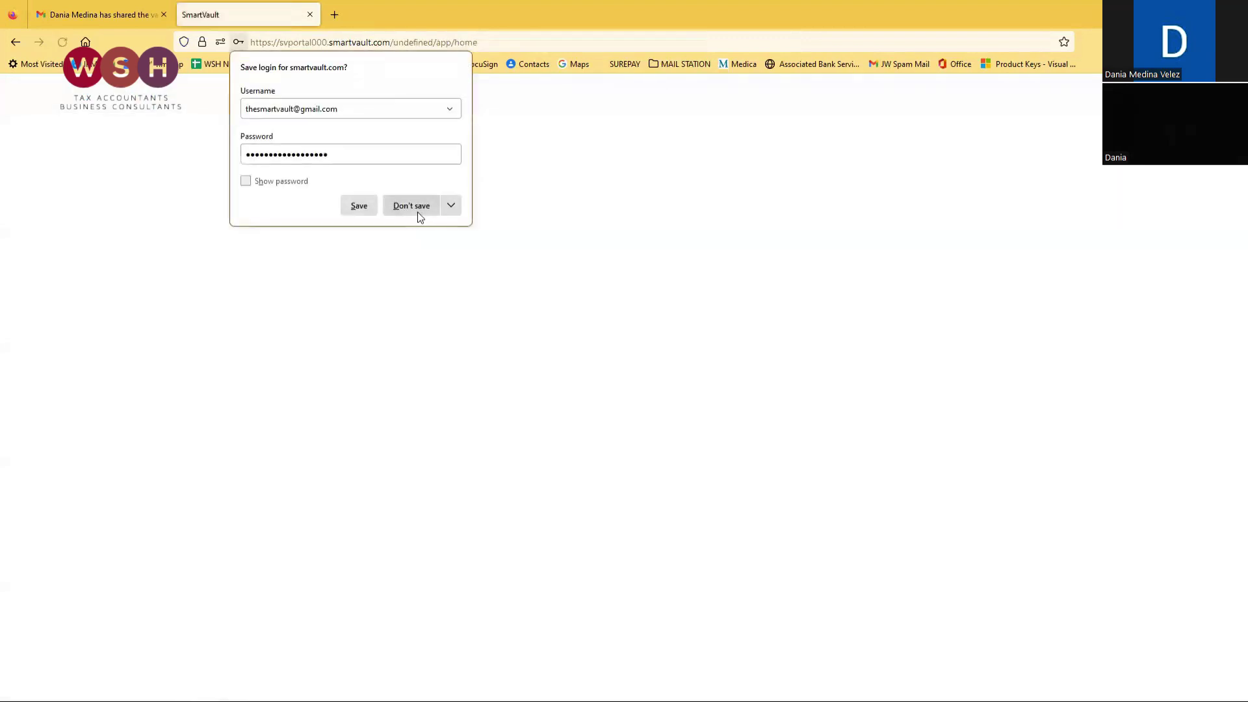
Decline saving the login in Firefox and review the notice that a verification code was emailed.
click(416, 209)
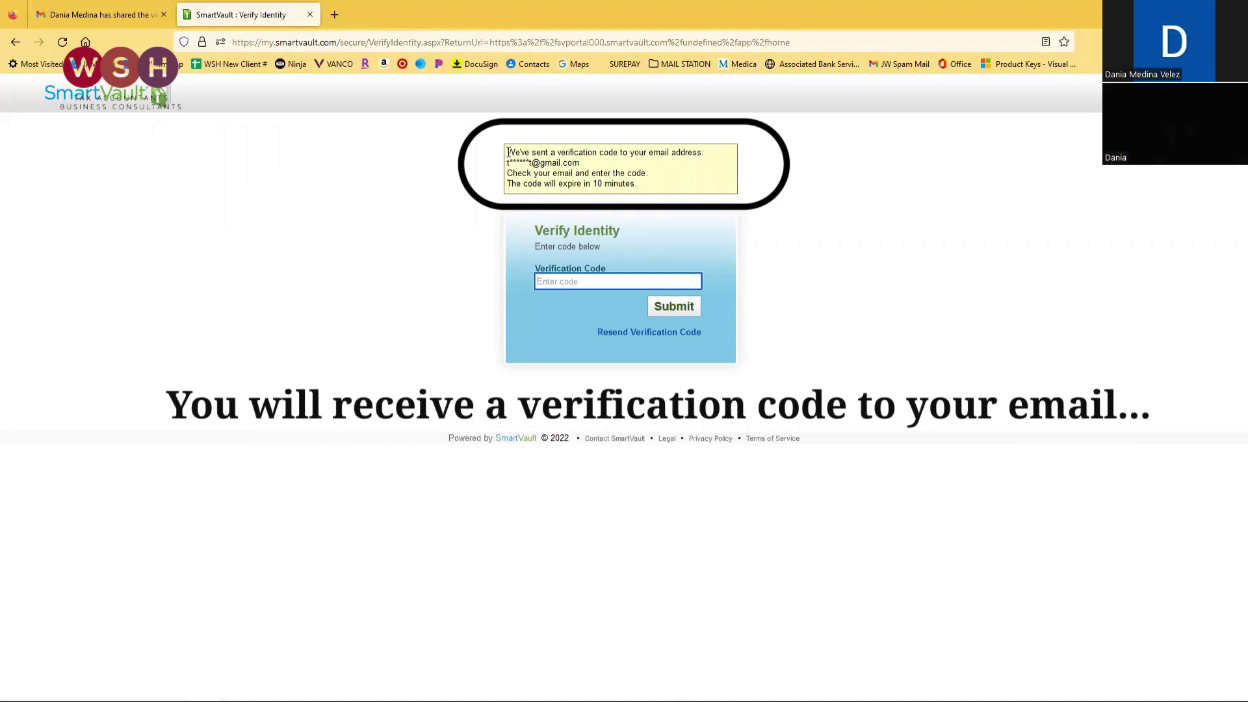
mouse_move(508, 156)
mouse_down()
mouse_move(629, 161)
mouse_move(695, 189)
mouse_up()
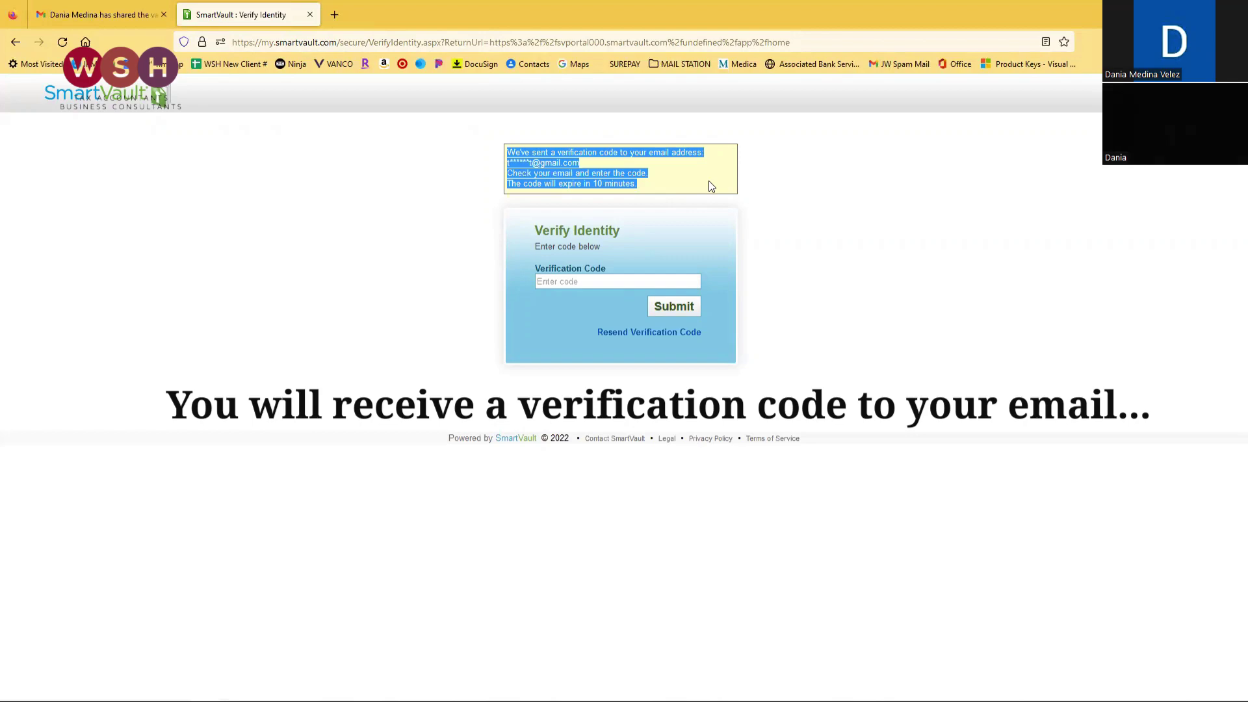
click(709, 181)
In Gmail, open the Identification Code email and copy the code.
click(105, 13)
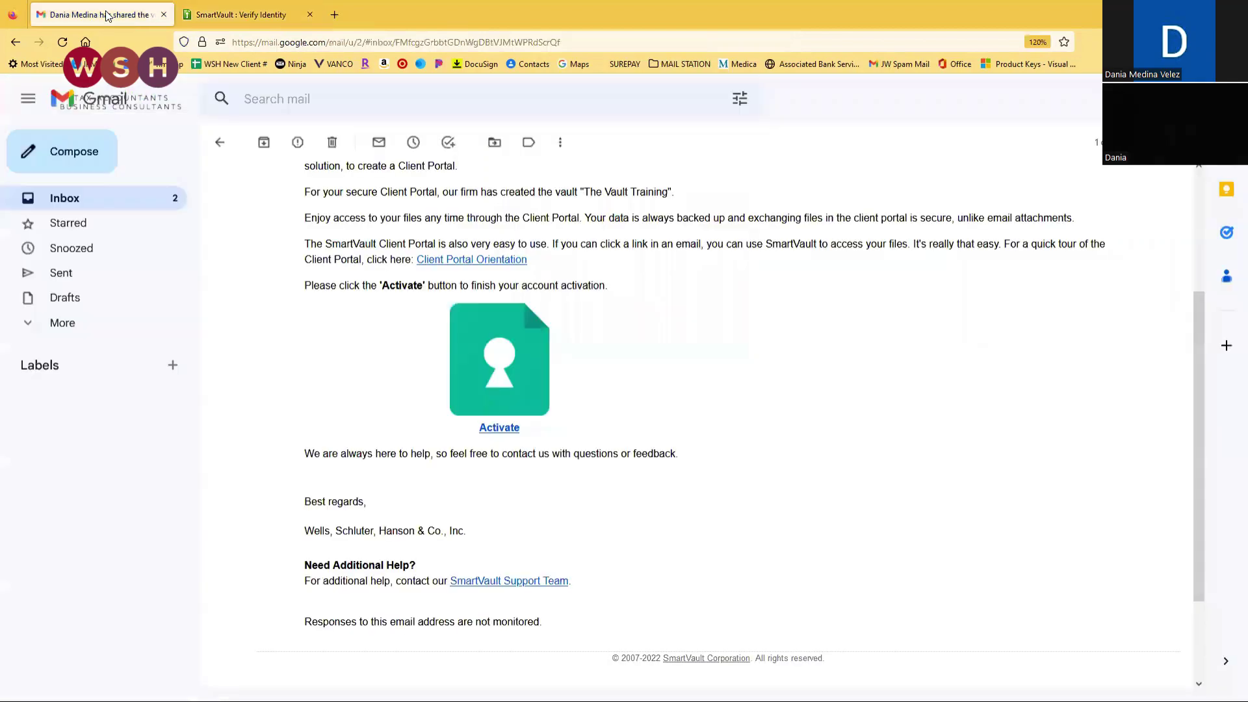
click(83, 204)
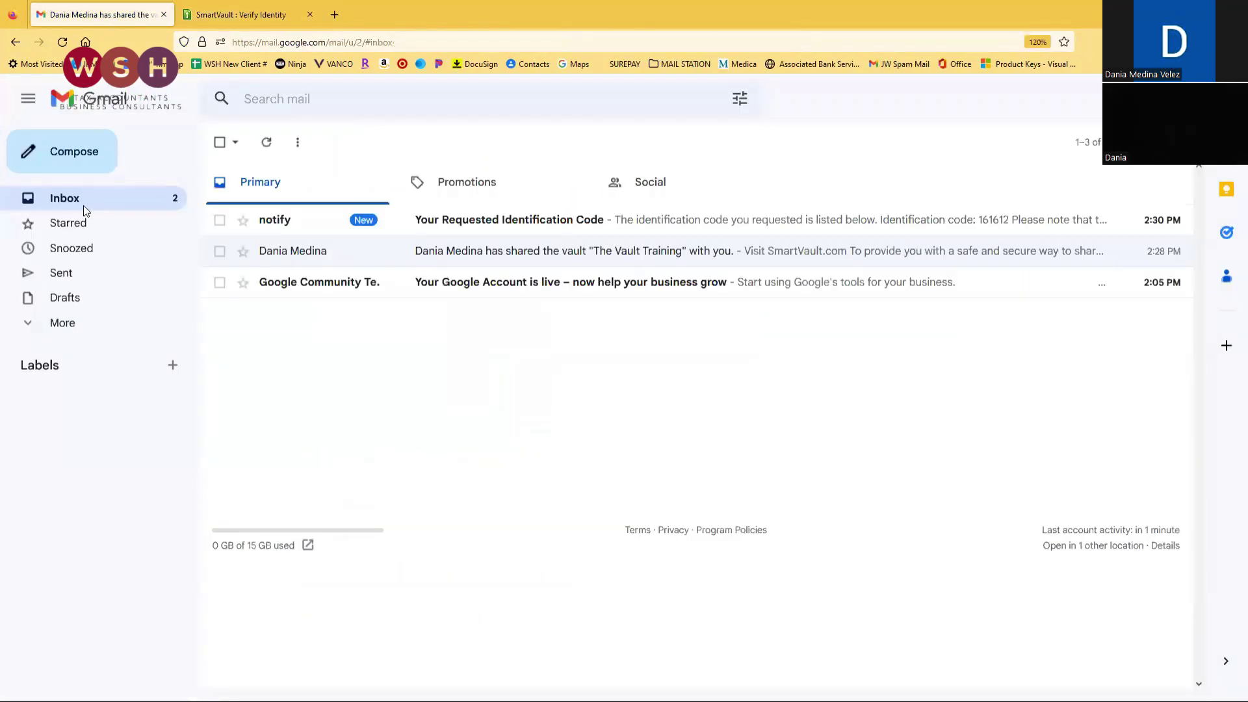
click(514, 220)
drag(343, 301, 378, 300)
key(ctrl+c)
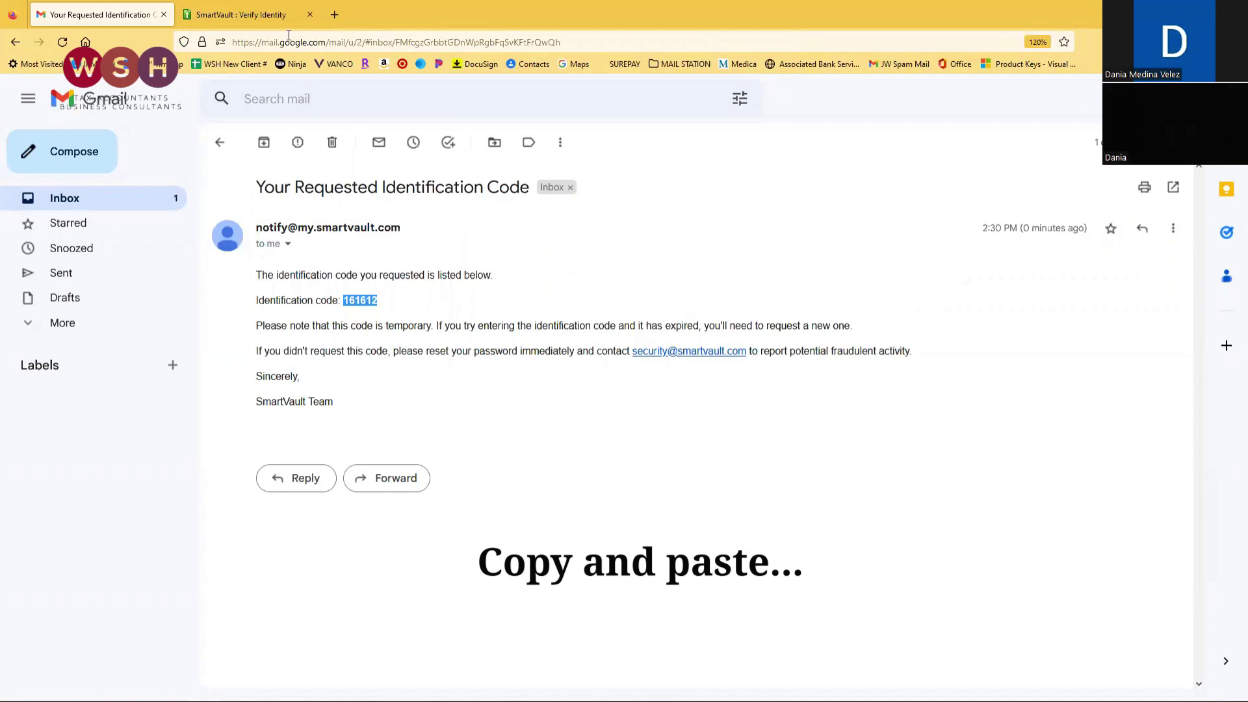
Paste the code into SmartVault's Verification Code field and submit it.
click(277, 16)
click(570, 284)
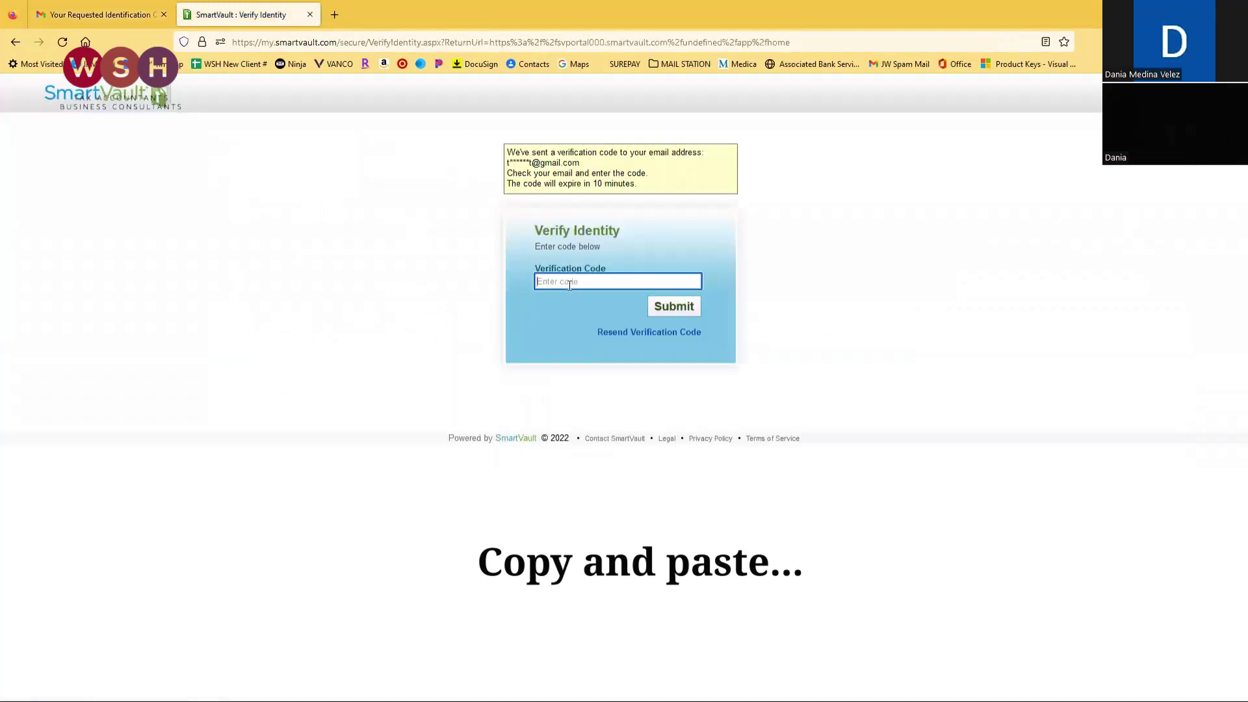
key(ctrl+v)
click(687, 308)
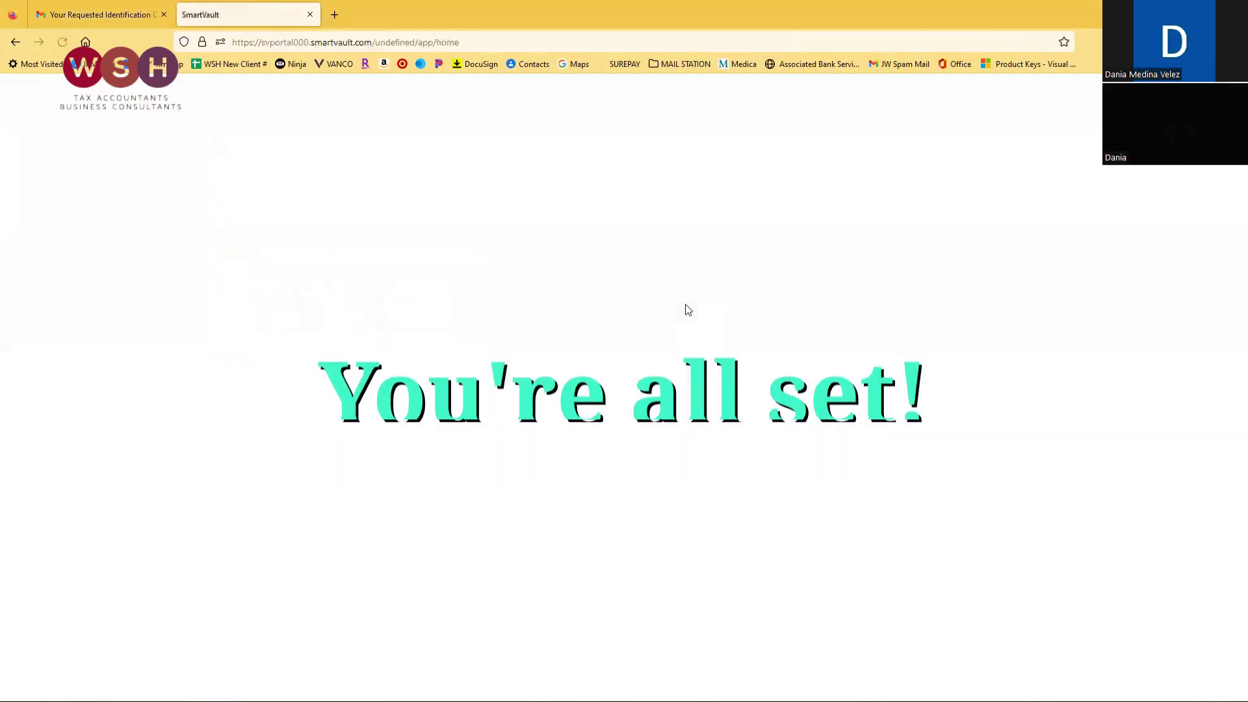
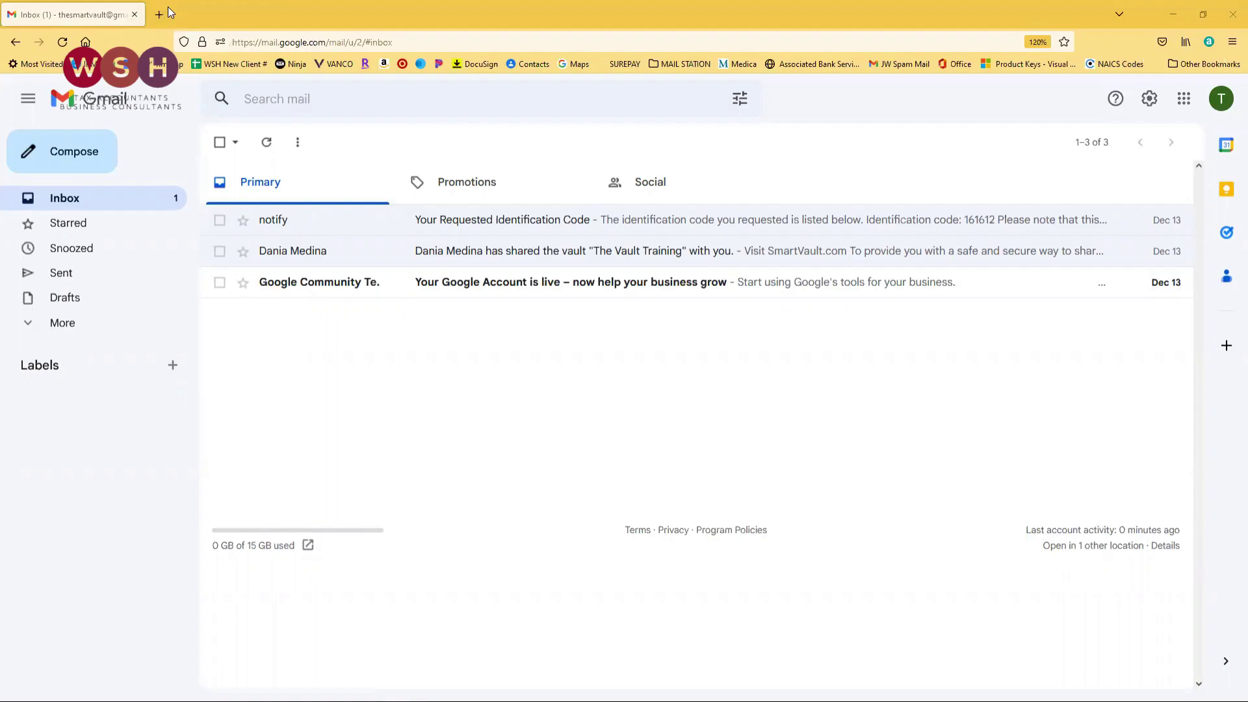
Load the wellstax.com firm website in a new Firefox tab.
click(159, 15)
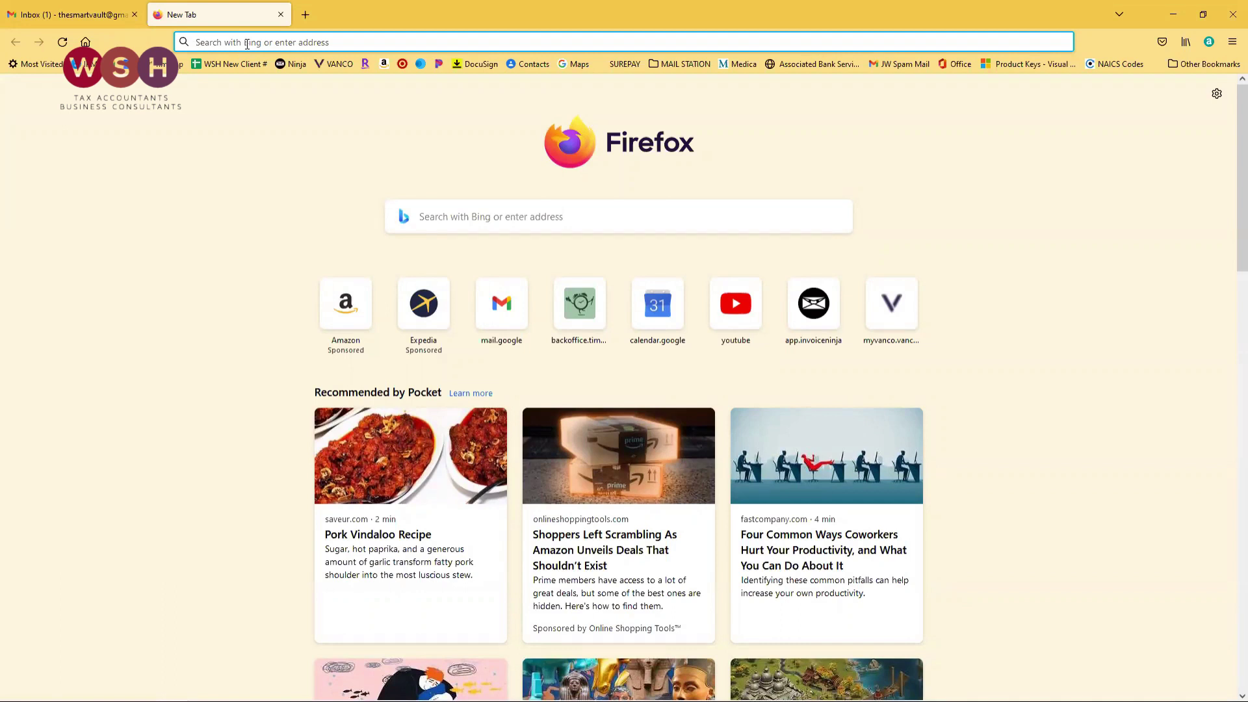
text(wellstax.com/)
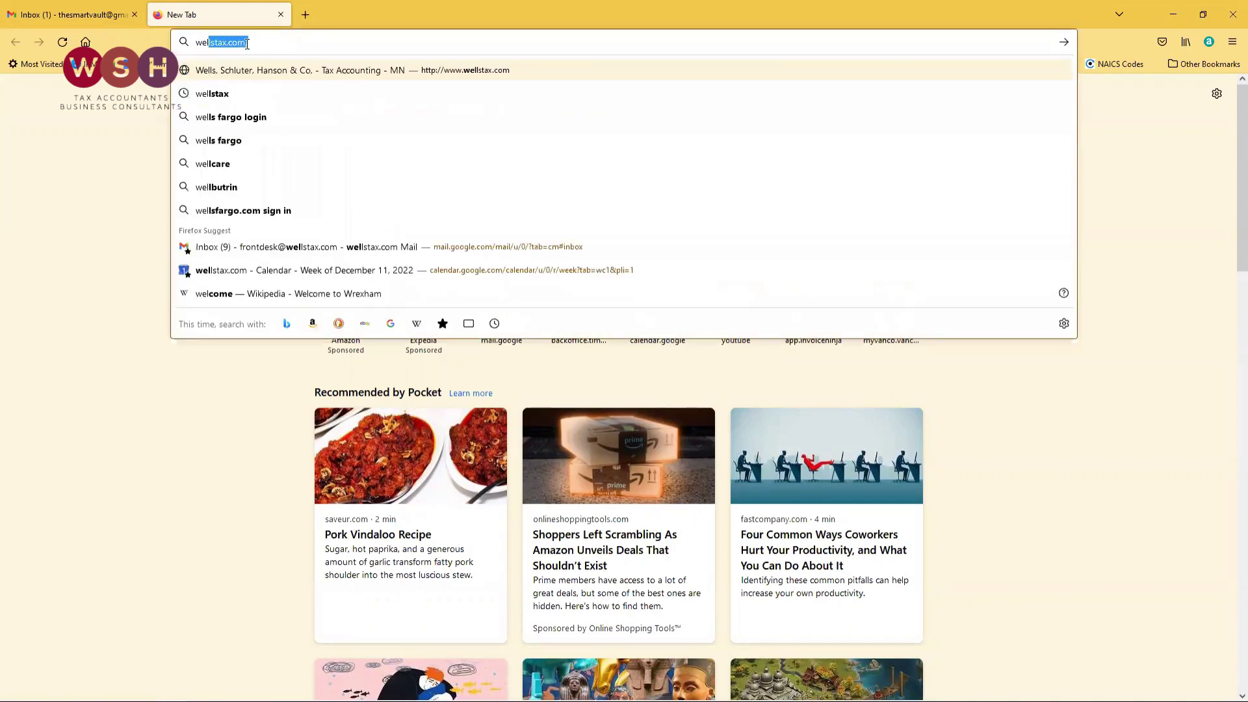
click(311, 72)
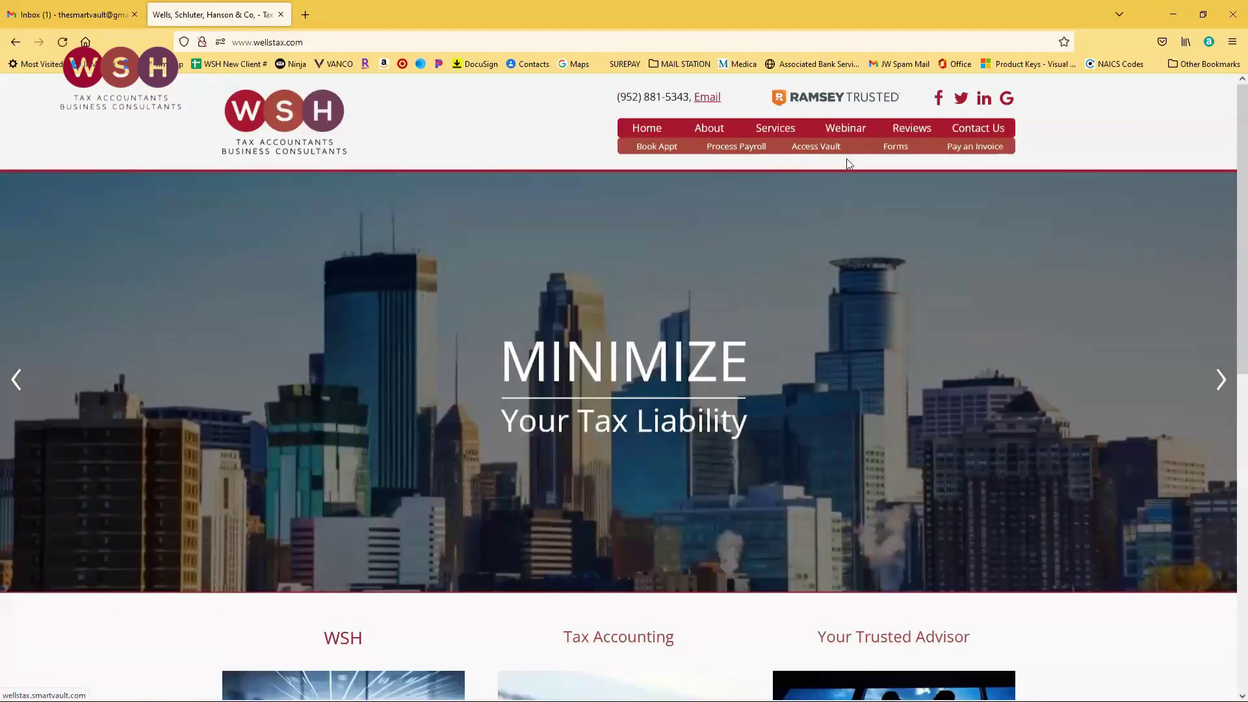
Sign in through Access Vault with the guest account's email address and password.
click(816, 147)
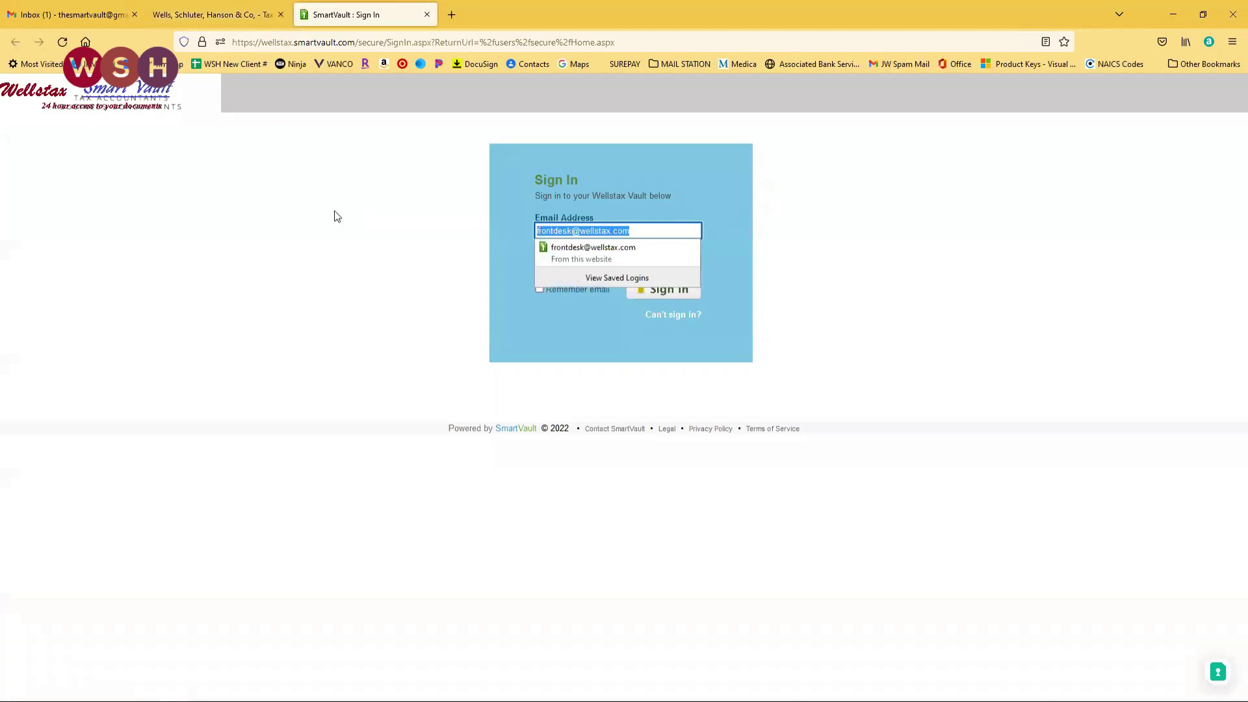
key(Tab)
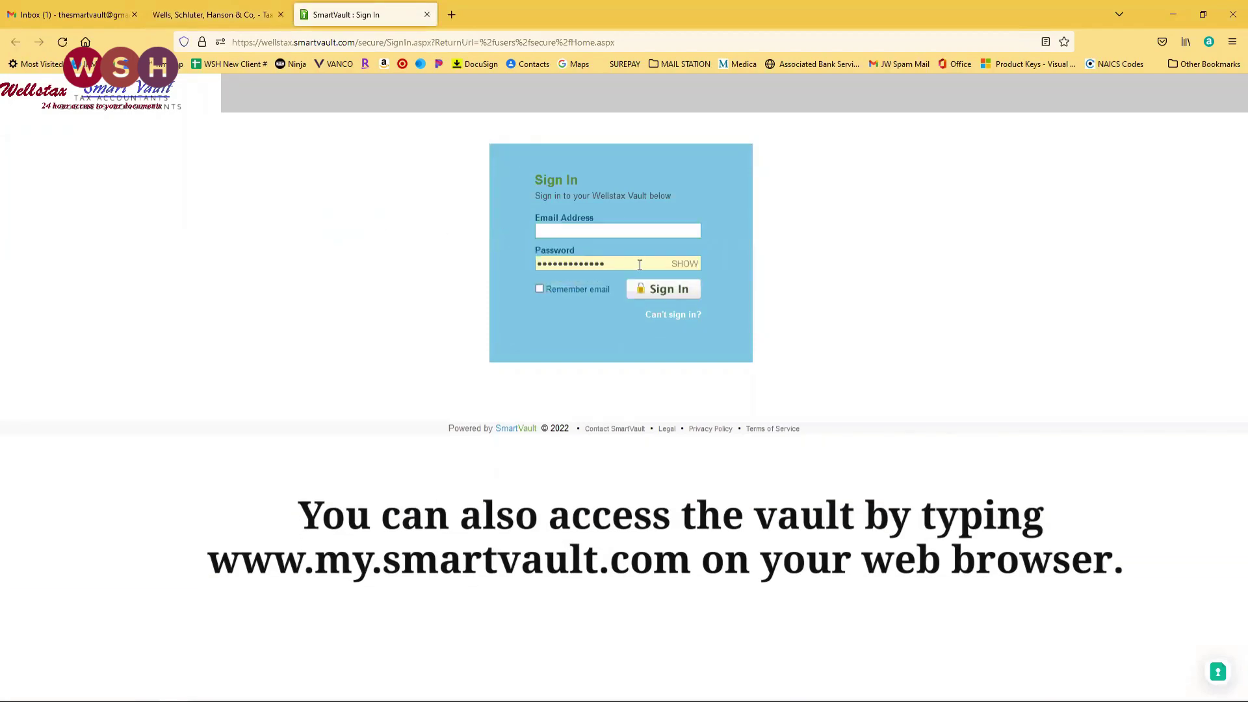
click(568, 229)
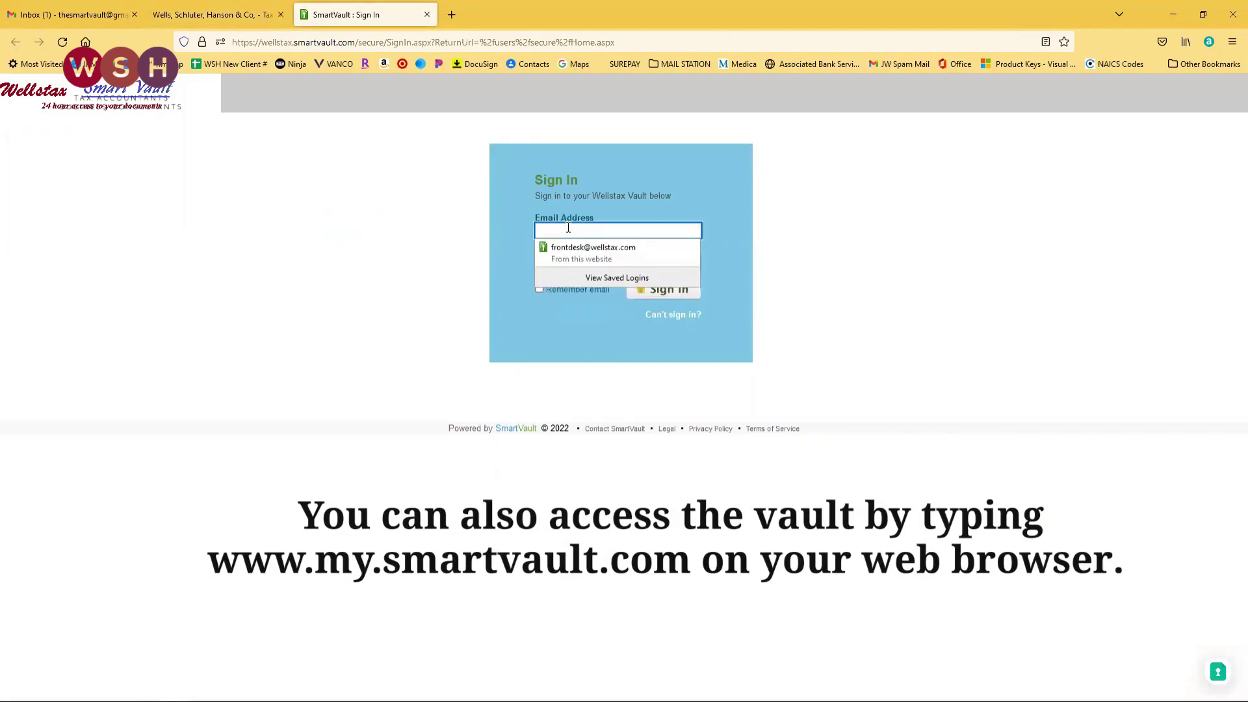
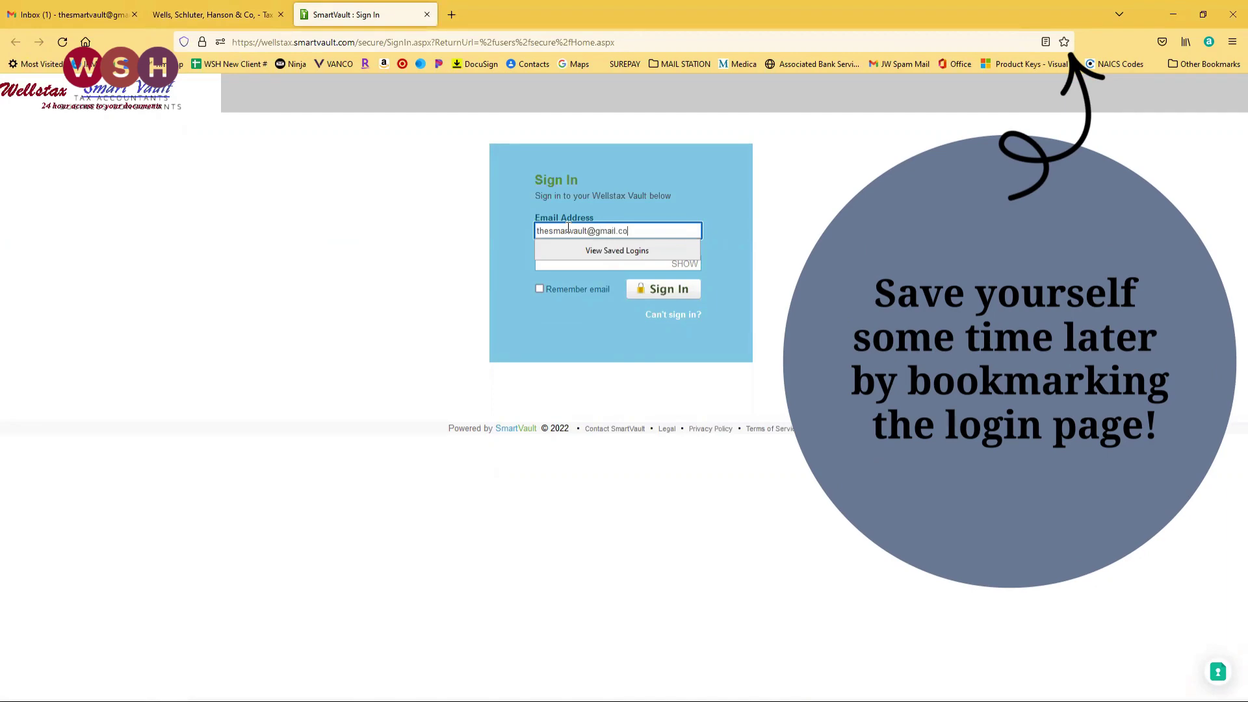
click(572, 266)
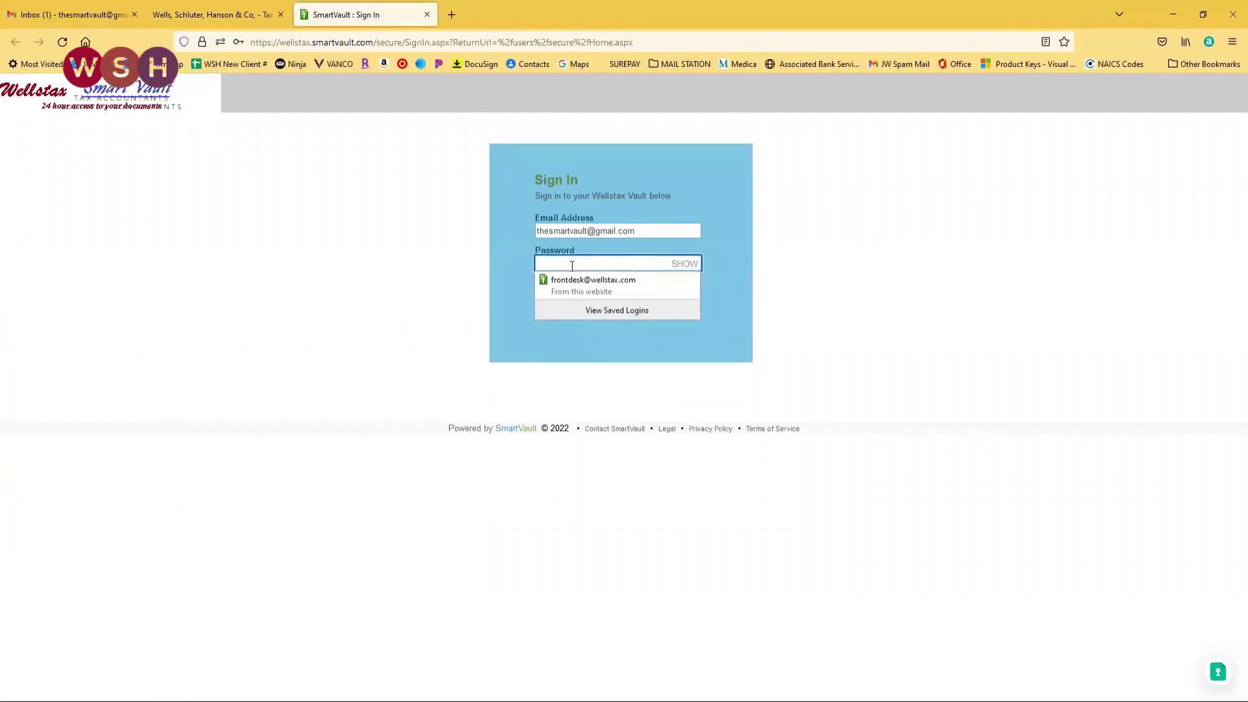
text(*************)
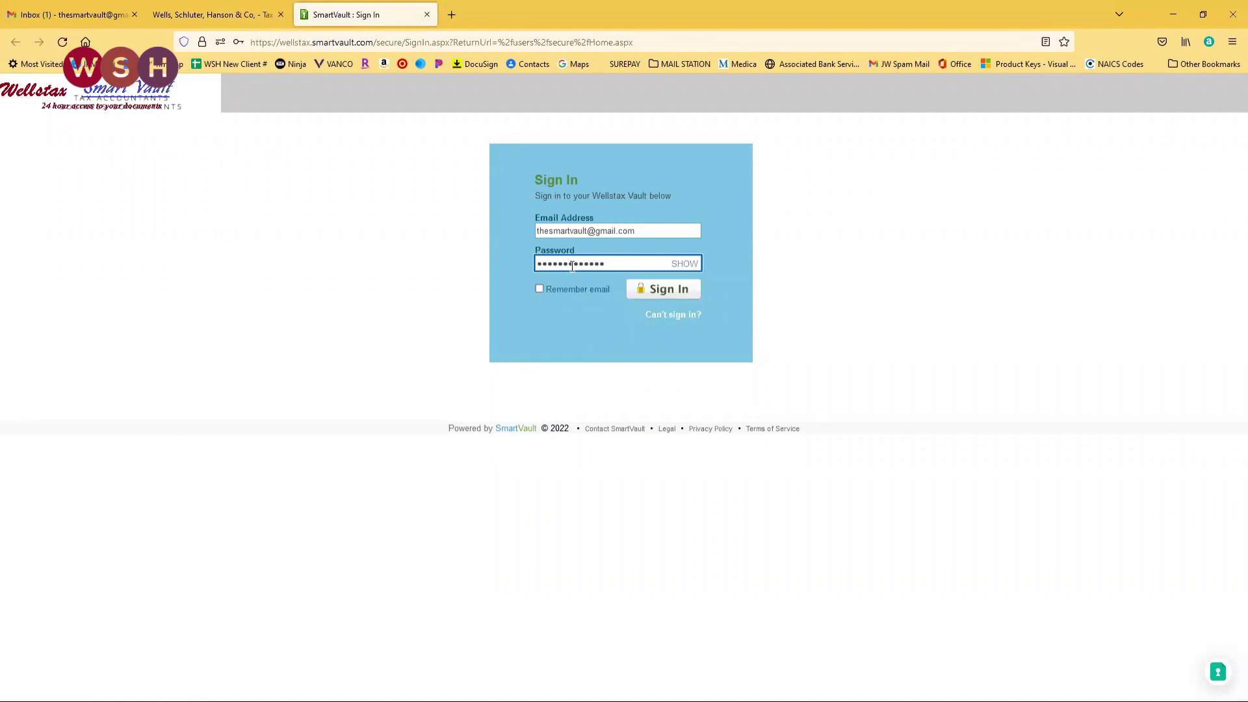
text(***)
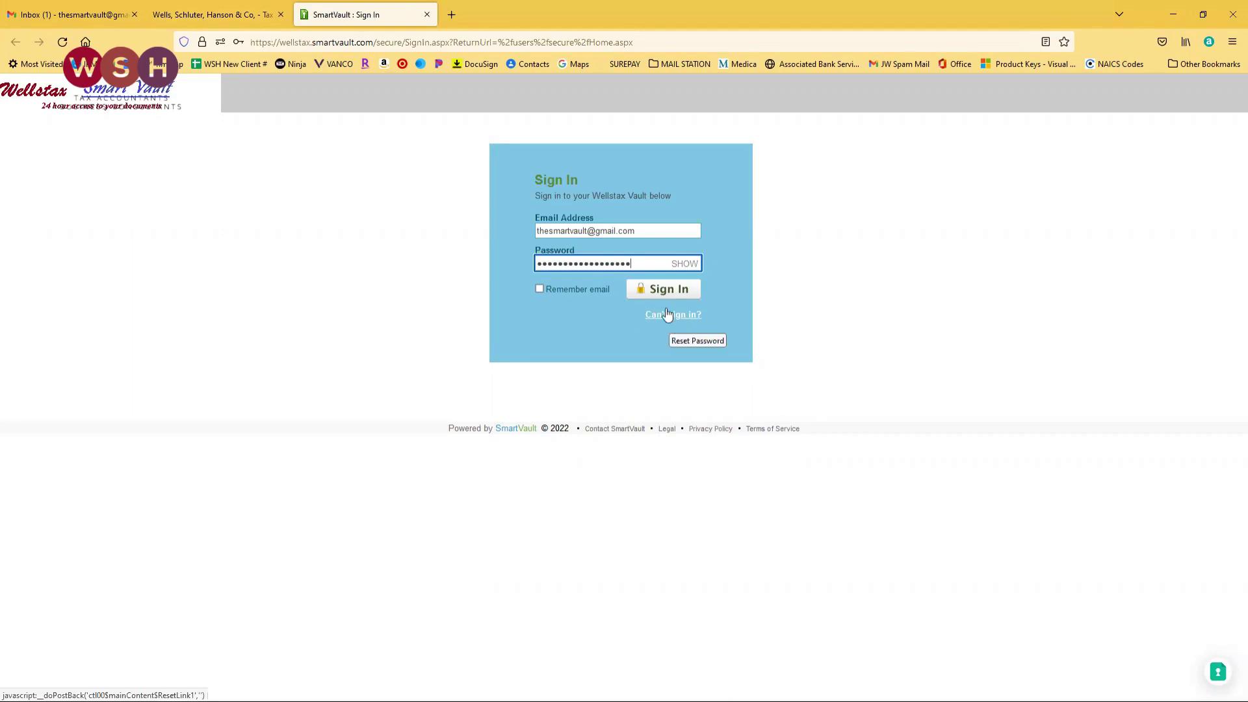
click(664, 292)
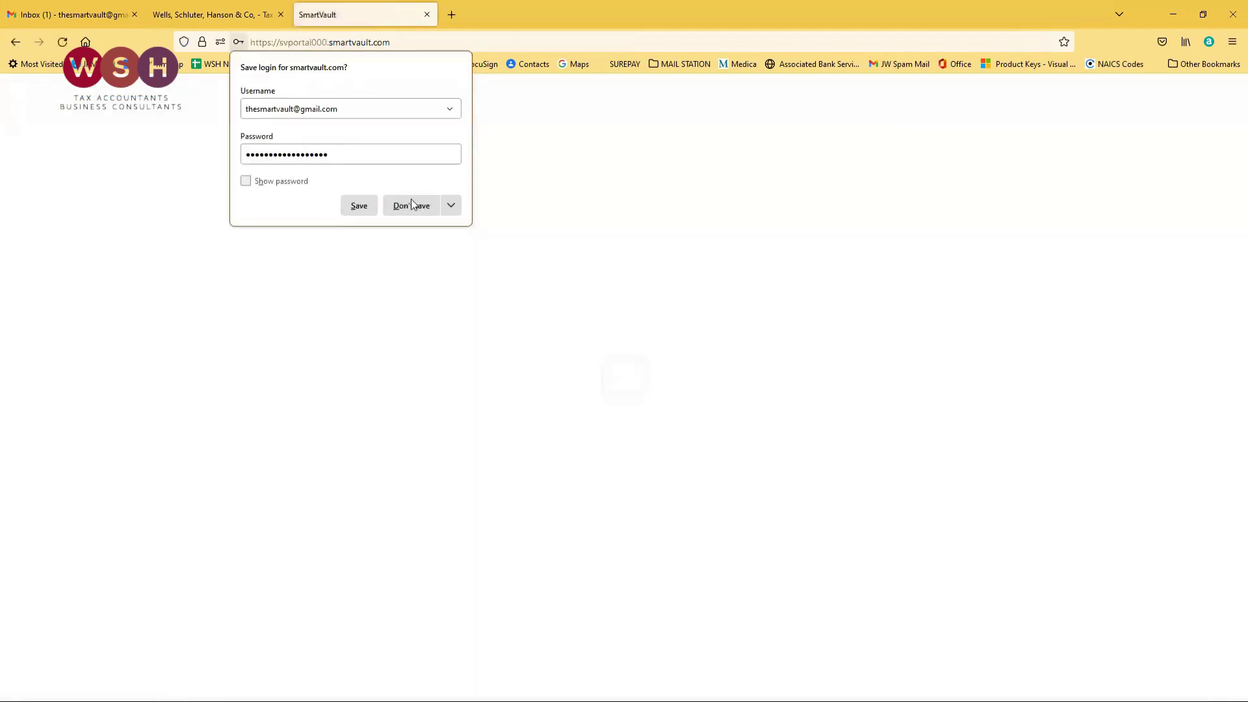
Decline saving the login and open the 'Uploading Files as a Guest User' help article.
click(417, 205)
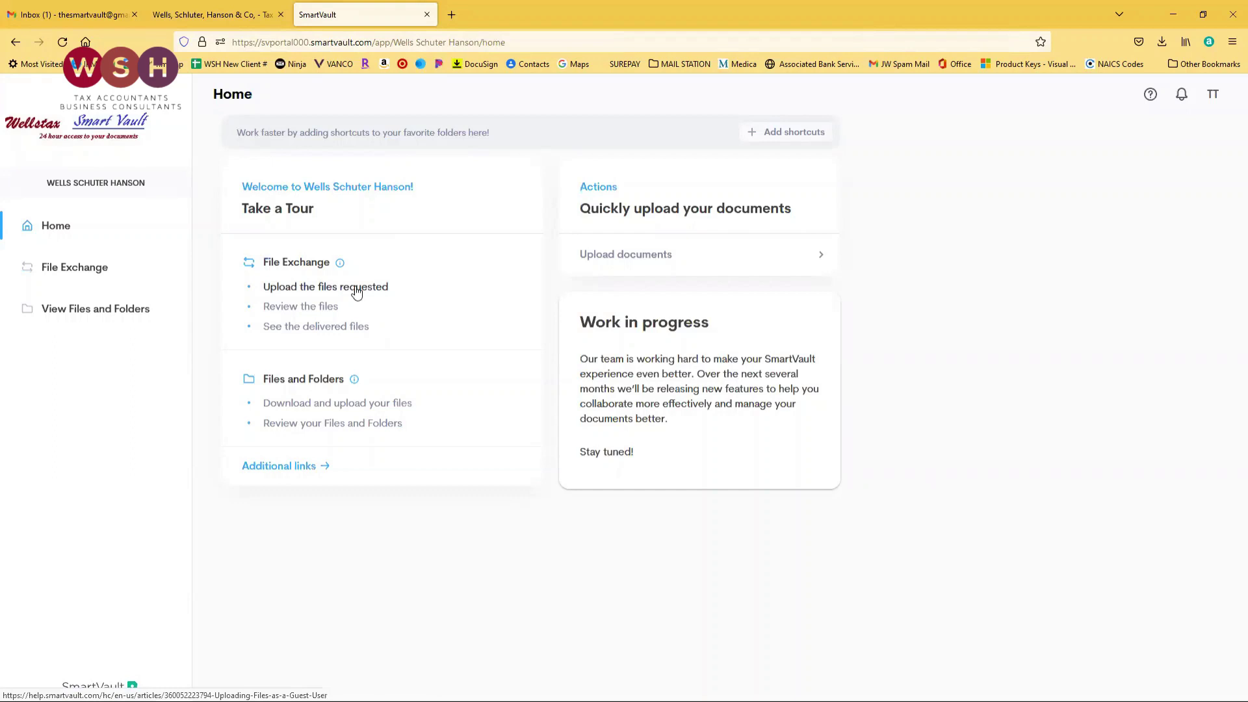
click(357, 289)
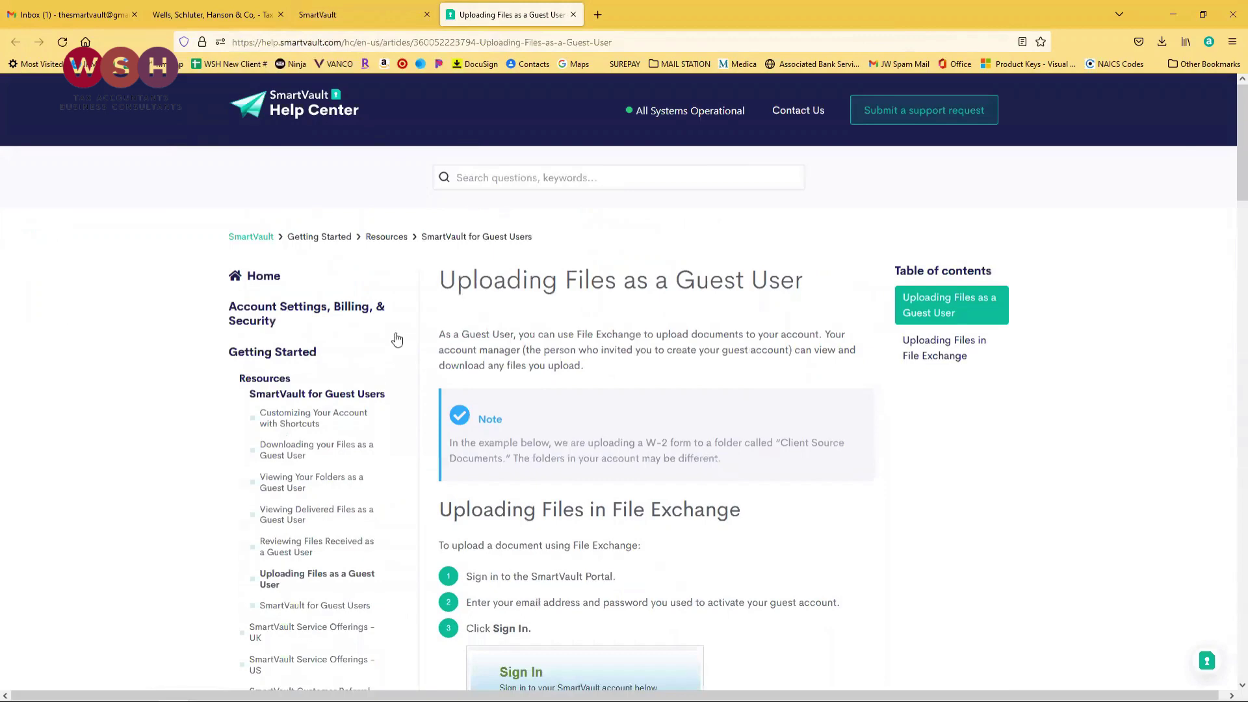
Skim the 'Uploading Files as a Guest User' article, then close its tab.
scroll(644, 462, down, 5)
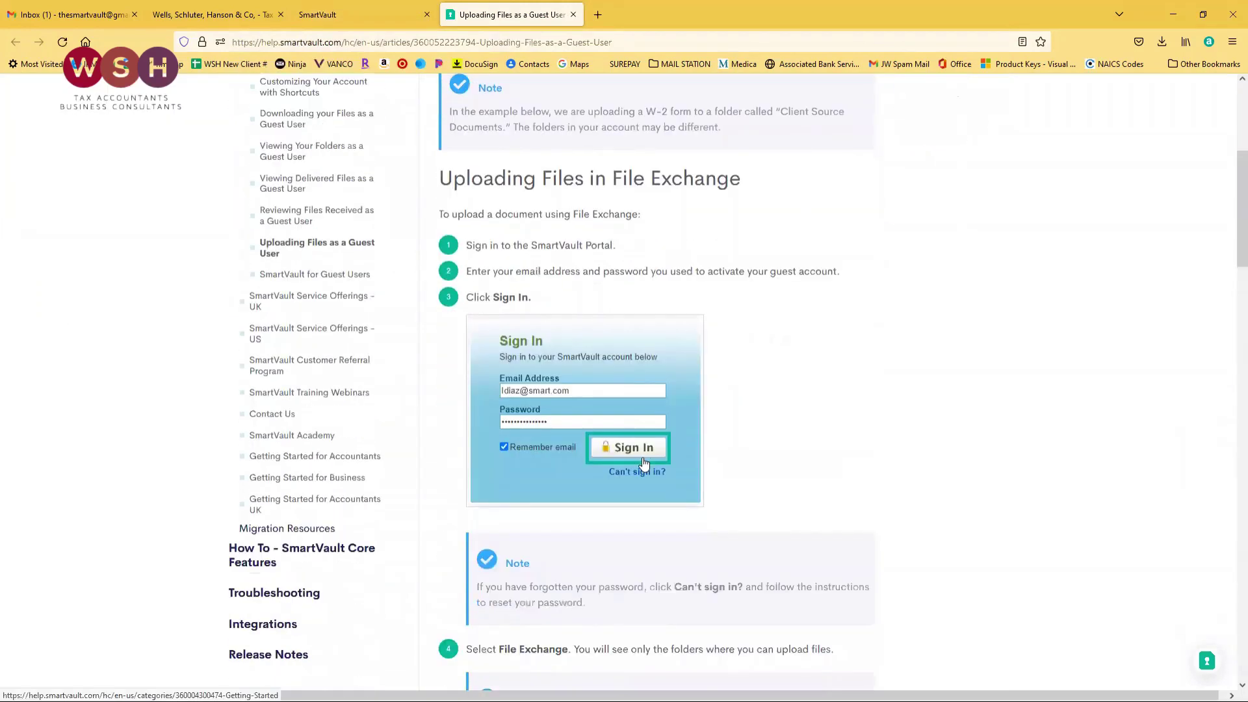
scroll(520, 280, up, 1)
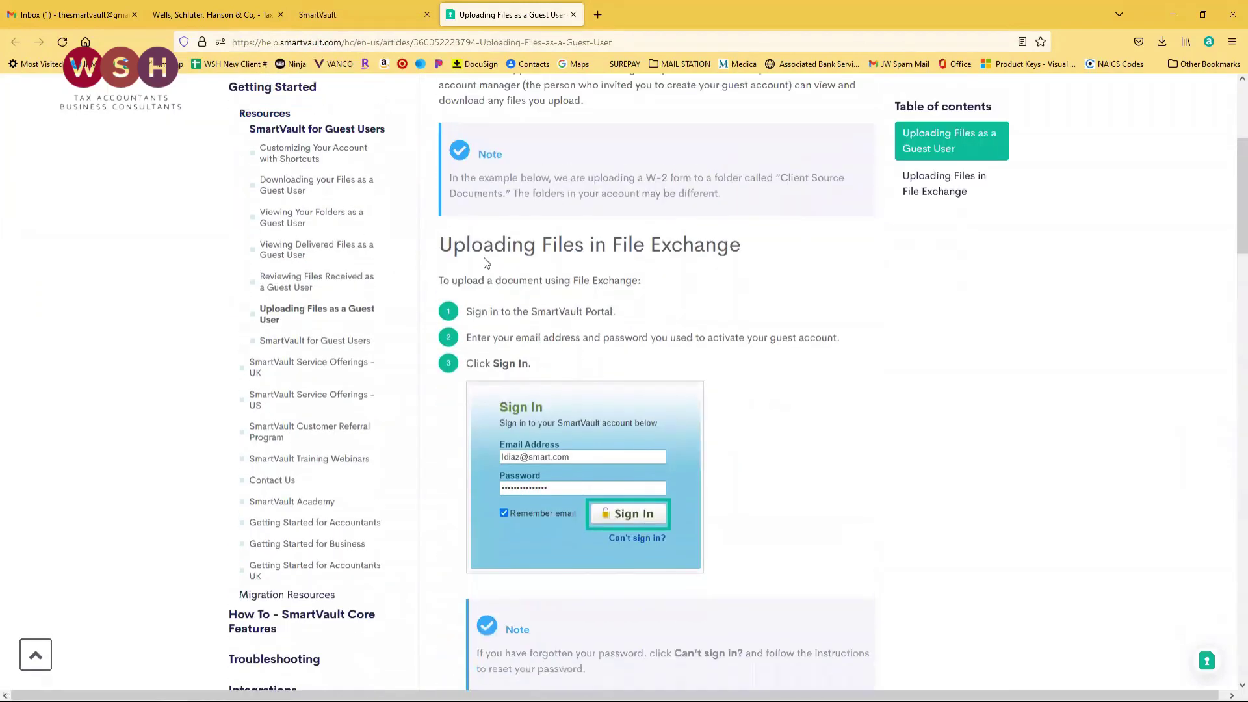
scroll(488, 282, down, 6)
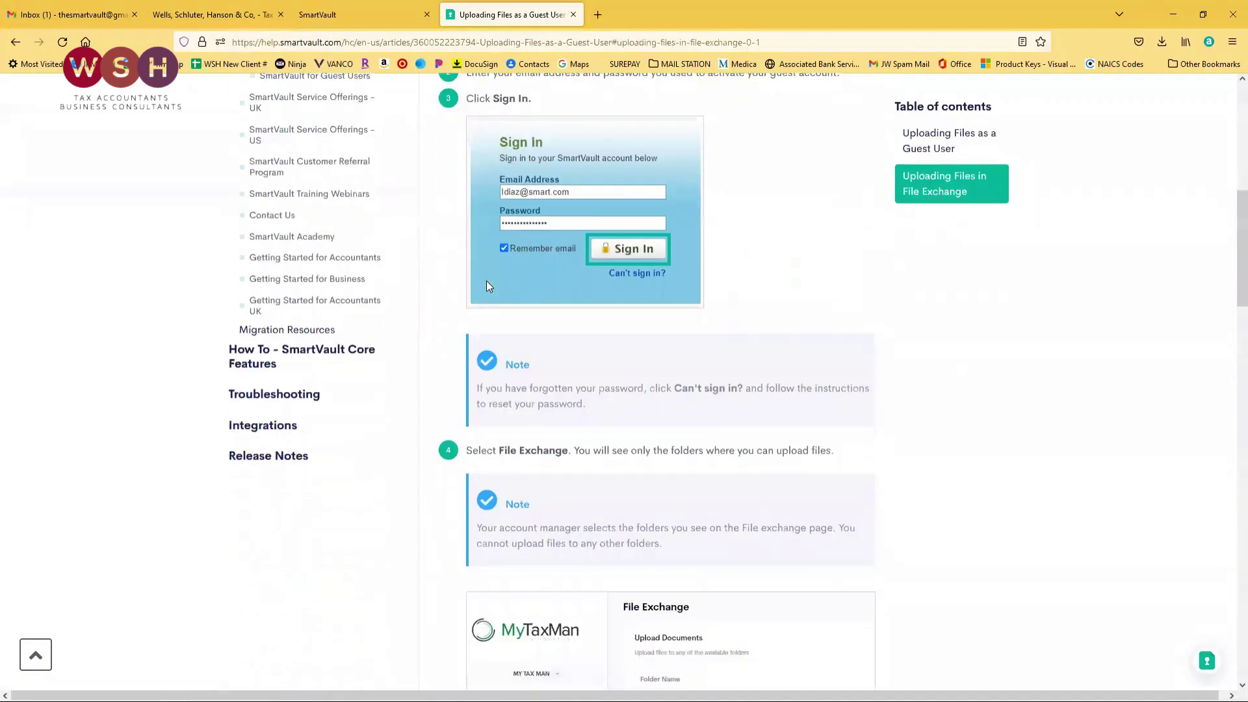
scroll(490, 287, down, 1)
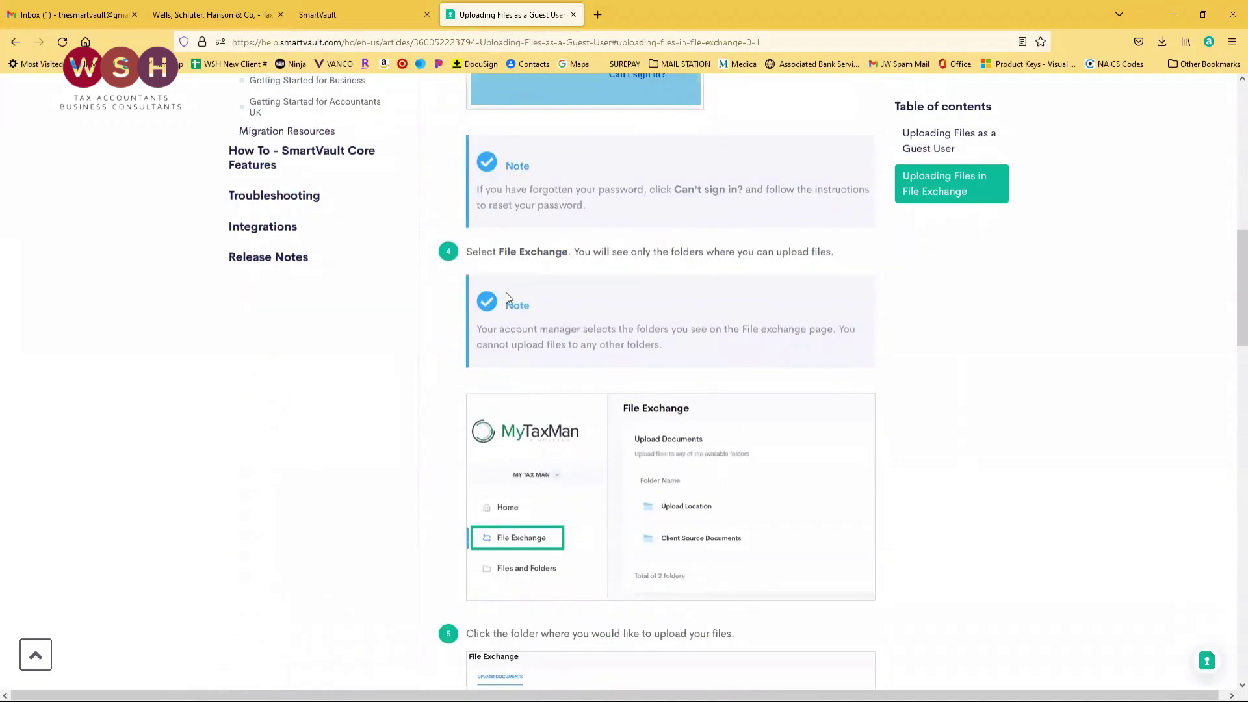
scroll(506, 293, up, 10)
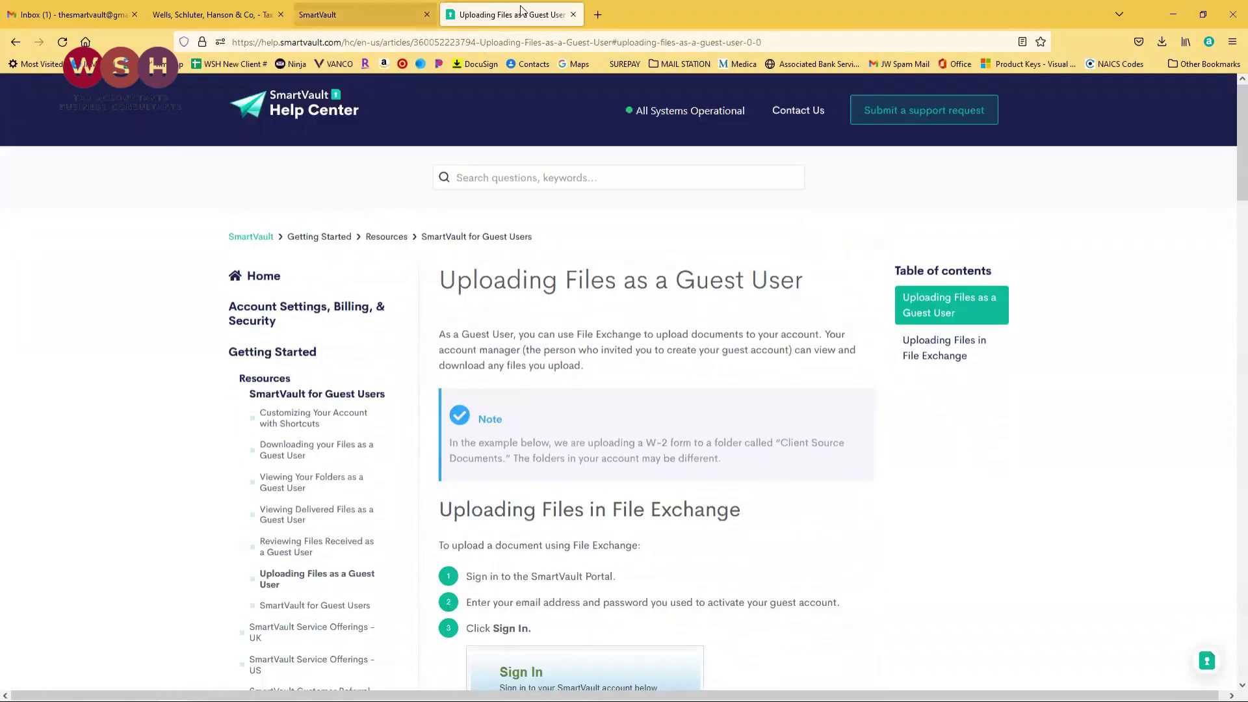
click(573, 14)
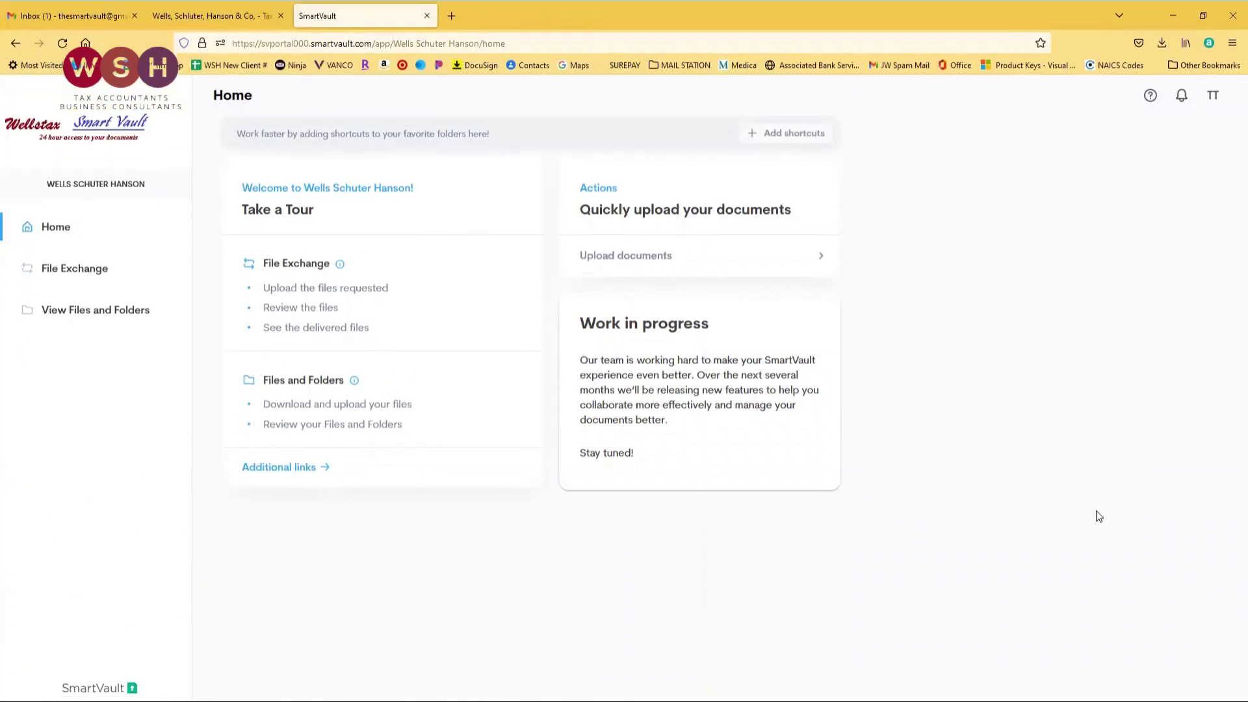
Go from View Files and Folders into The Vault Training, then TY20.
click(91, 315)
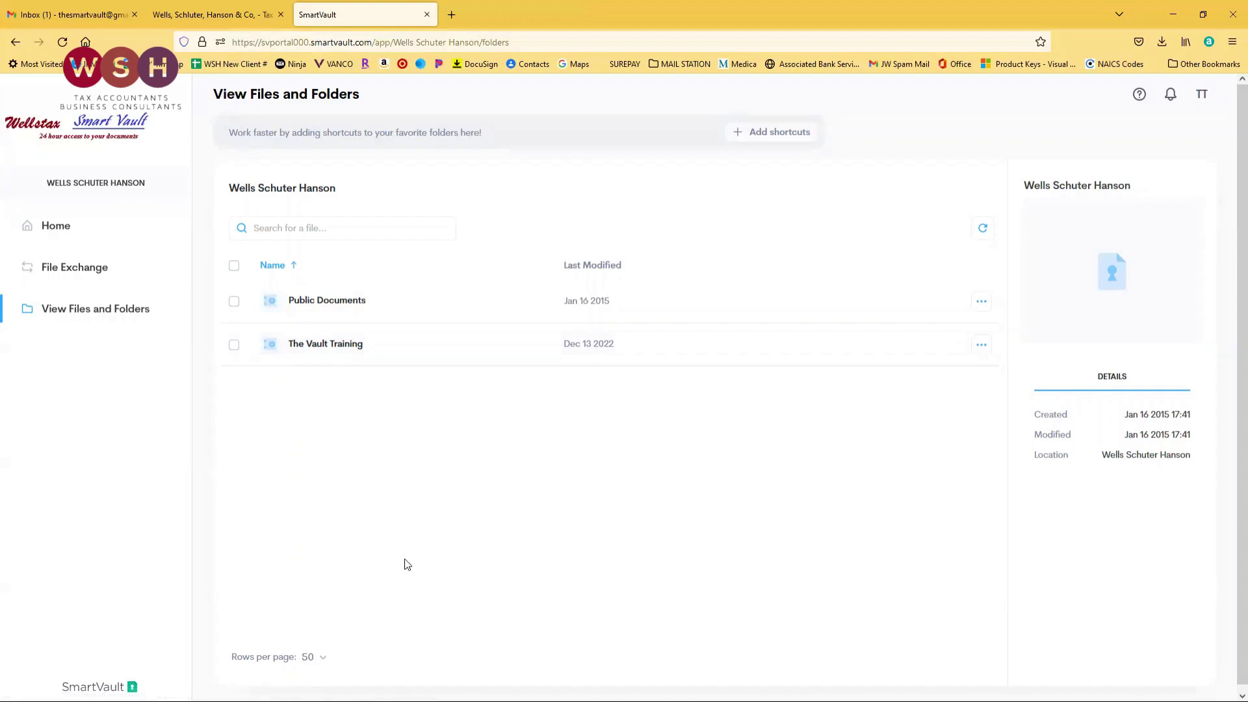
click(324, 345)
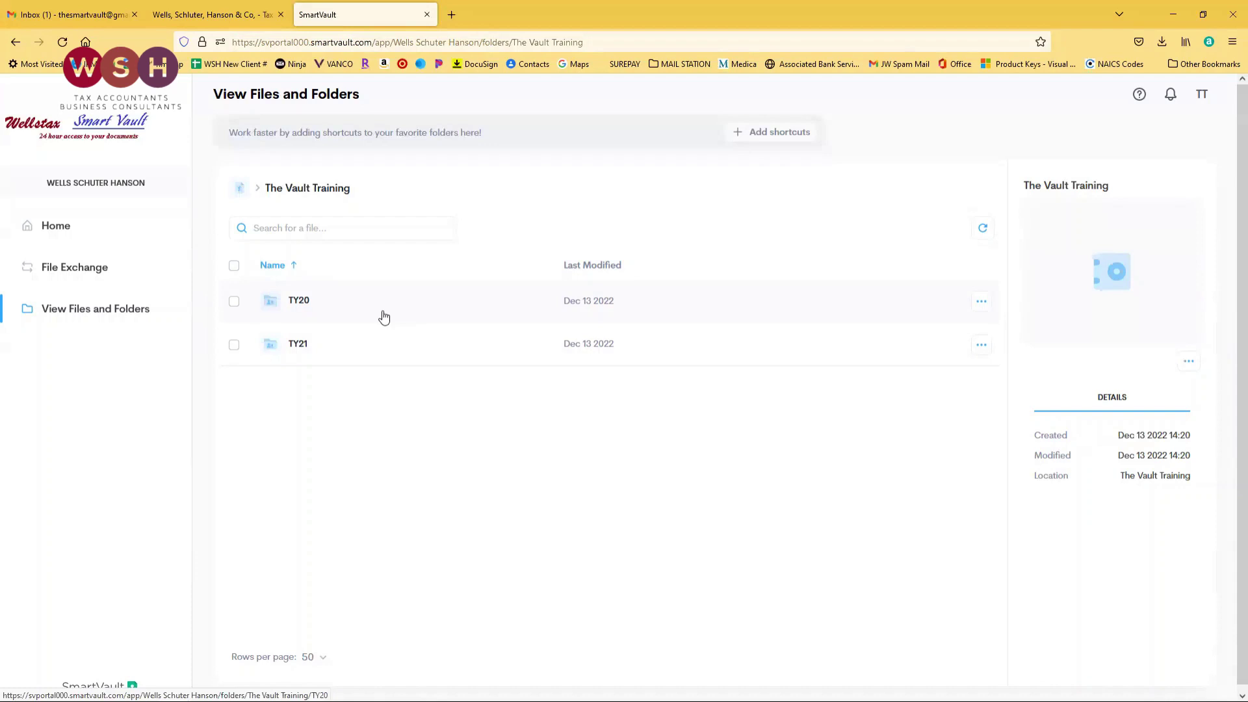
click(300, 308)
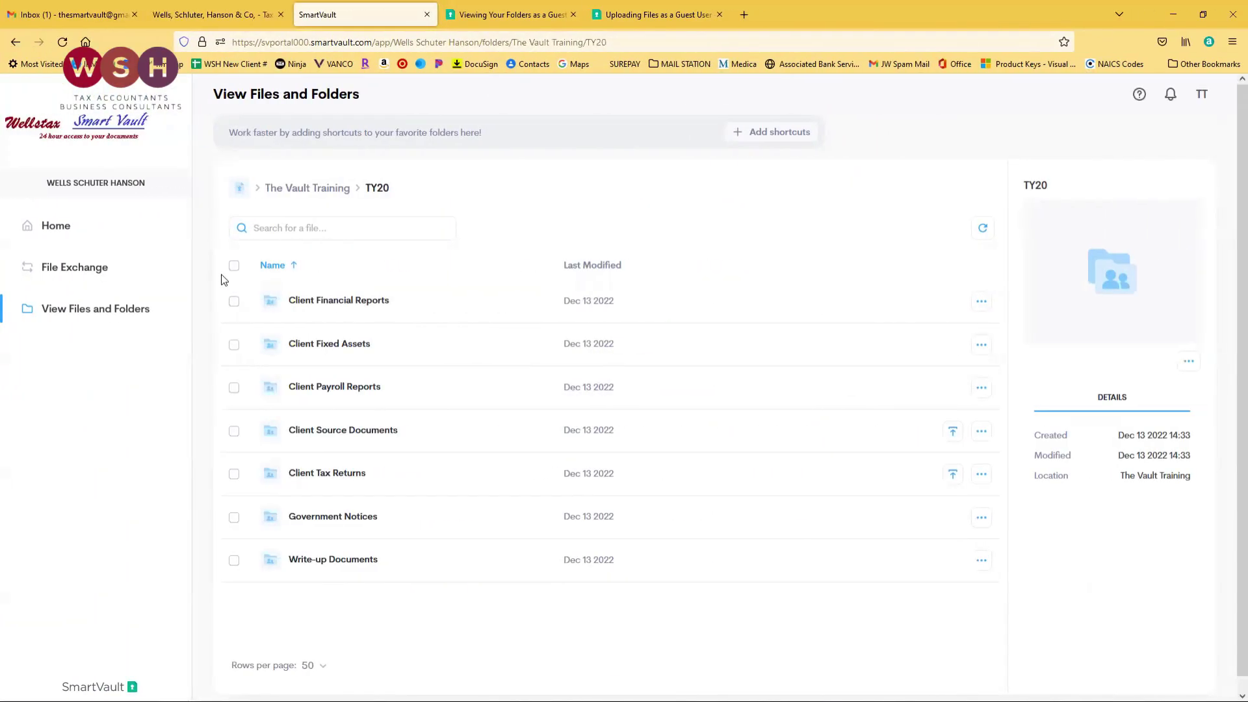
drag(223, 270, 223, 594)
click(386, 602)
Open Client Source Documents and drag 3 Tier Service.png into a new upload.
click(342, 432)
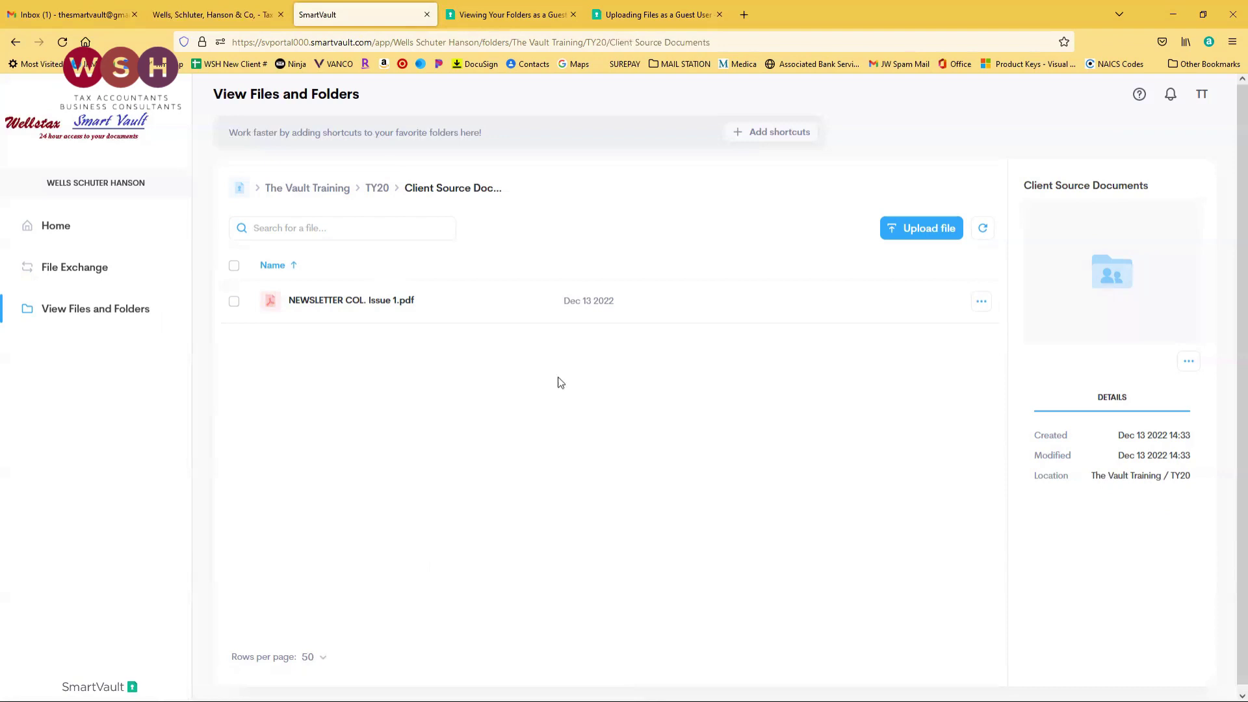
click(900, 240)
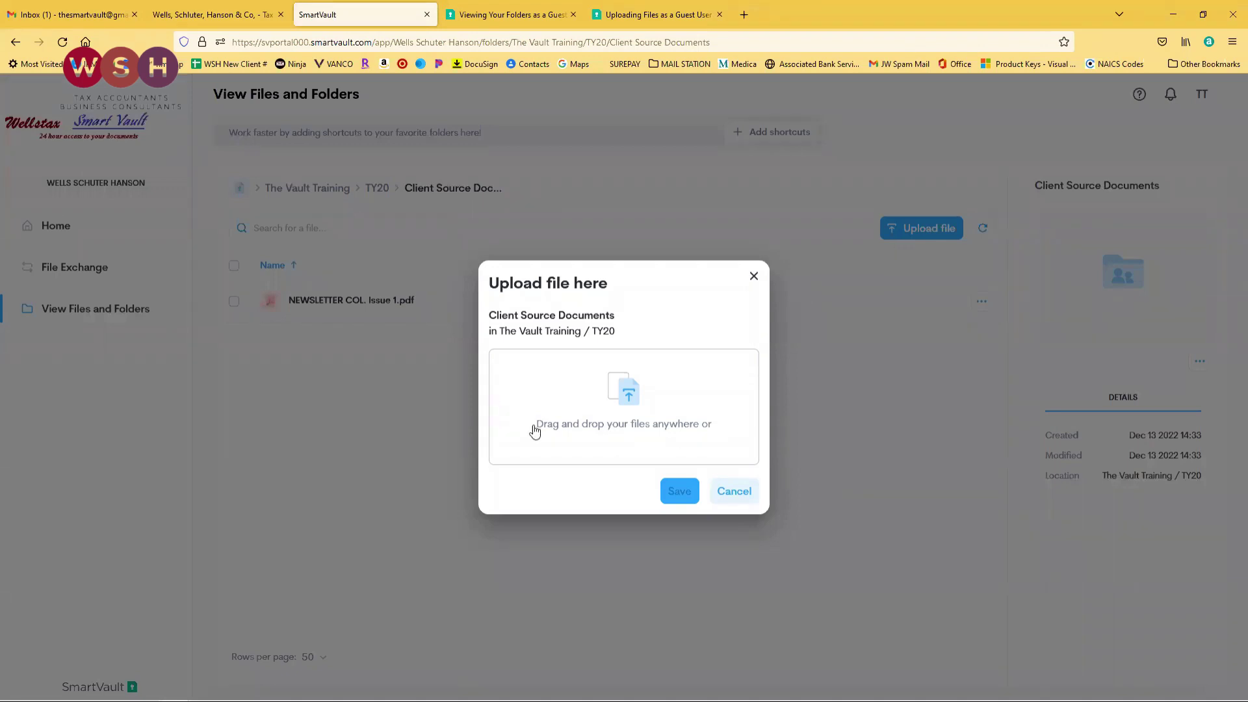
drag(322, 291, 643, 419)
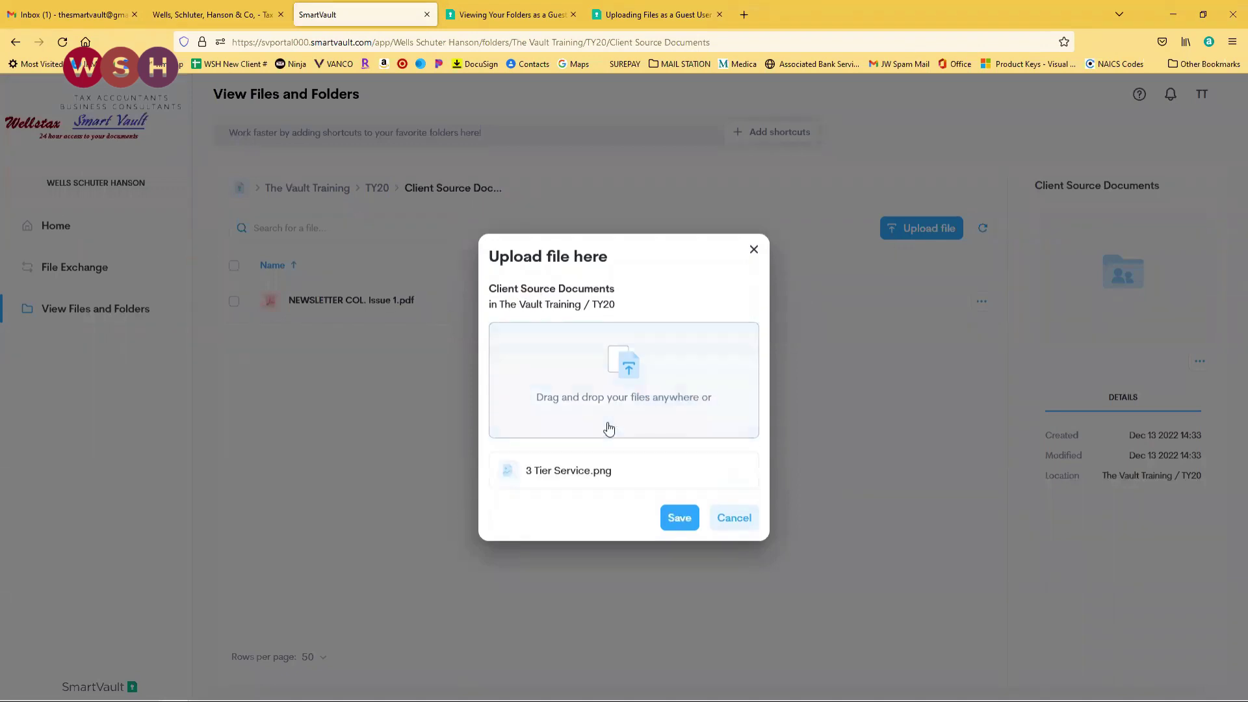
Add Envelope.docx from the Desktop to the same upload.
click(636, 369)
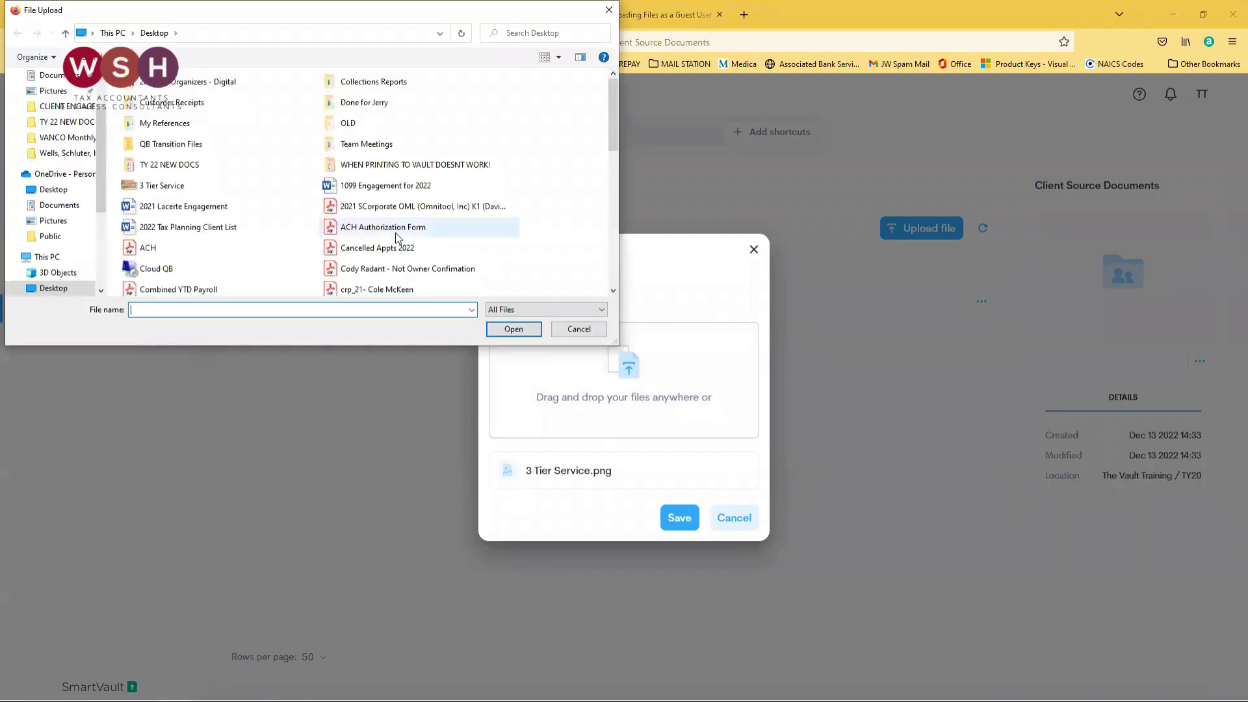
scroll(387, 270, down, 3)
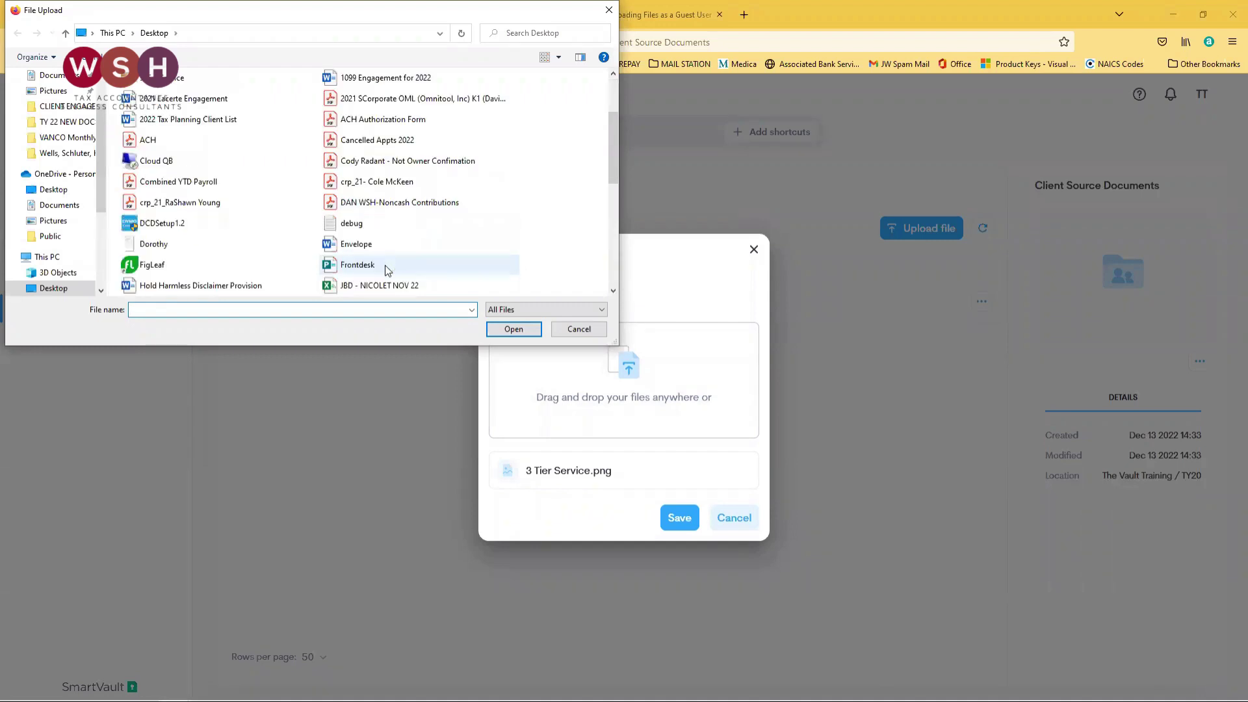
click(514, 329)
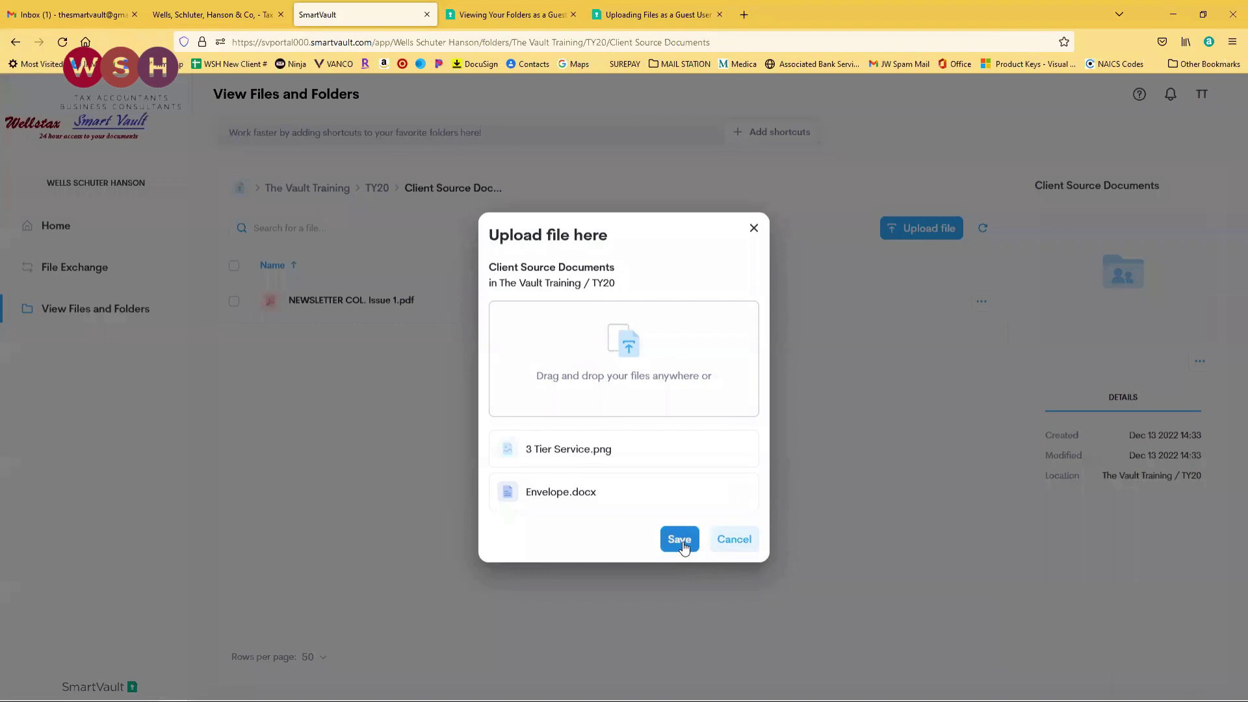
Save the two-file upload, then download NEWSLETTER COL. Issue 1.pdf from its row menu.
click(680, 541)
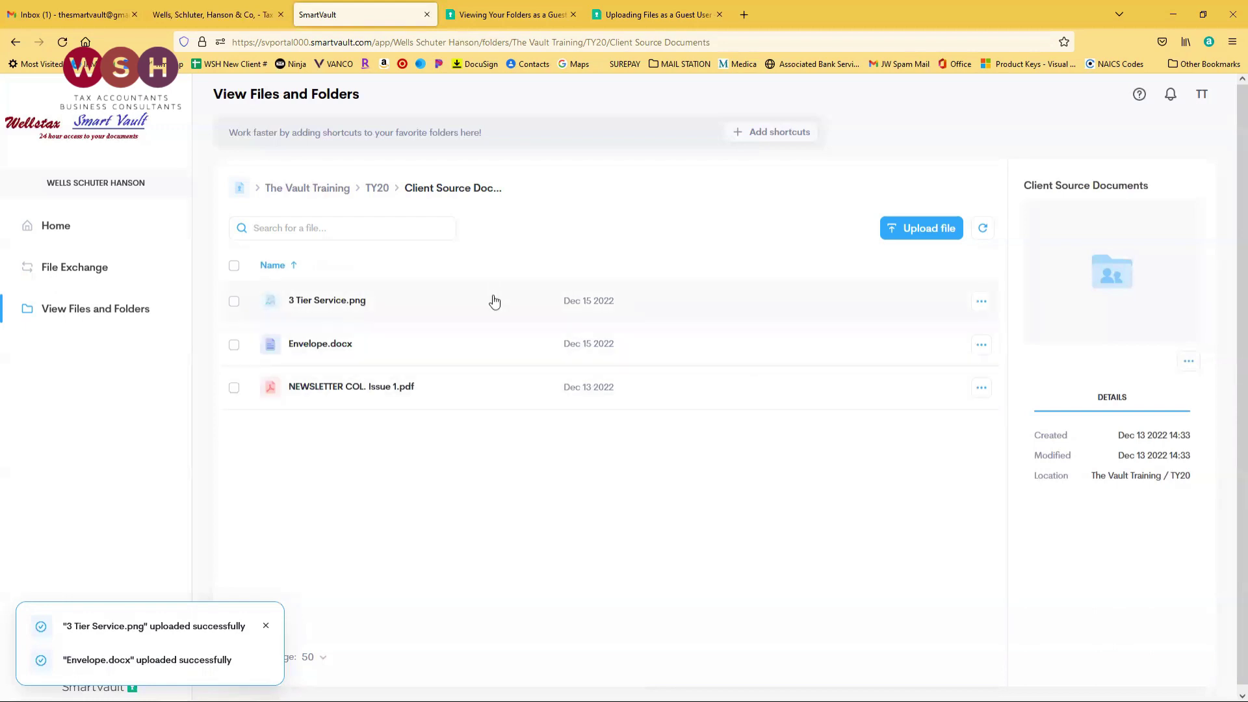
click(982, 388)
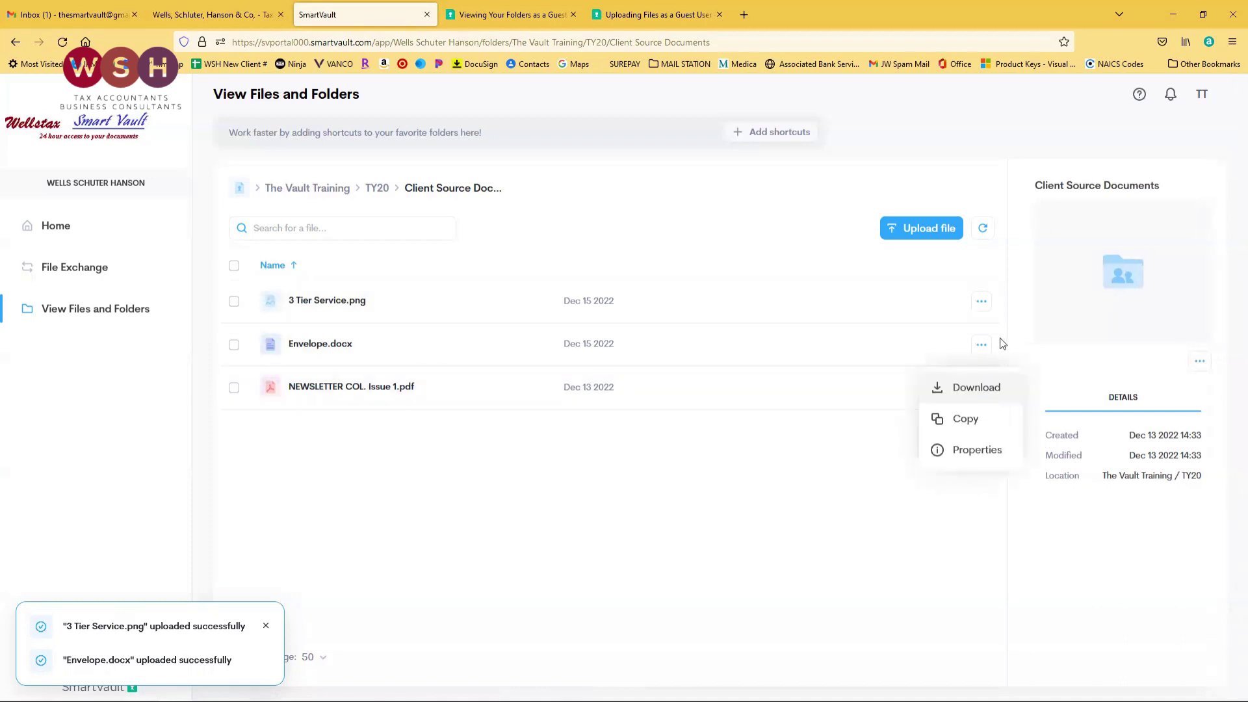
click(973, 389)
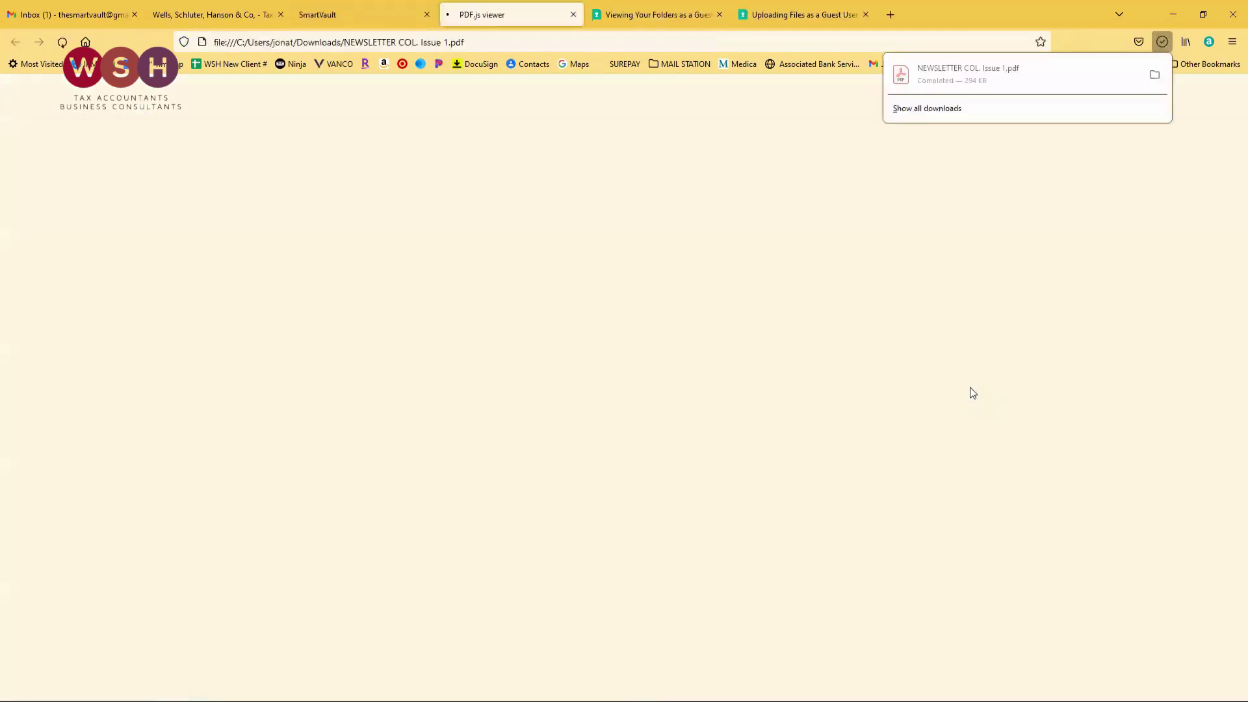